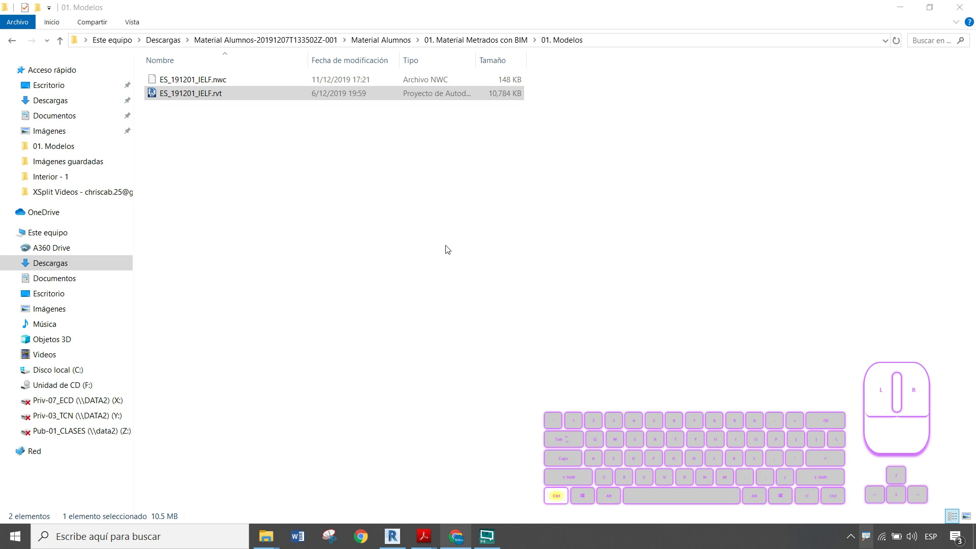
- Open the ES_191201_IELF.rvt project file from the 01. Modelos folder in Revit
key("ctrl+1")
left_click(146, 94)
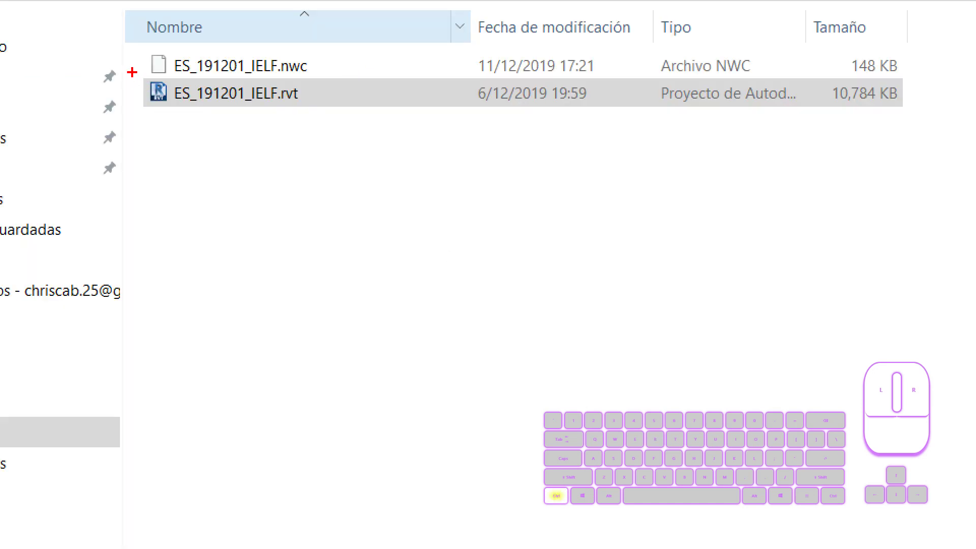
left_click_drag(133, 72, 333, 112, "ctrl")
key("Escape")
left_click_drag(165, 93, 438, 209)
key("alt+Tab")
key("alt+Tab")
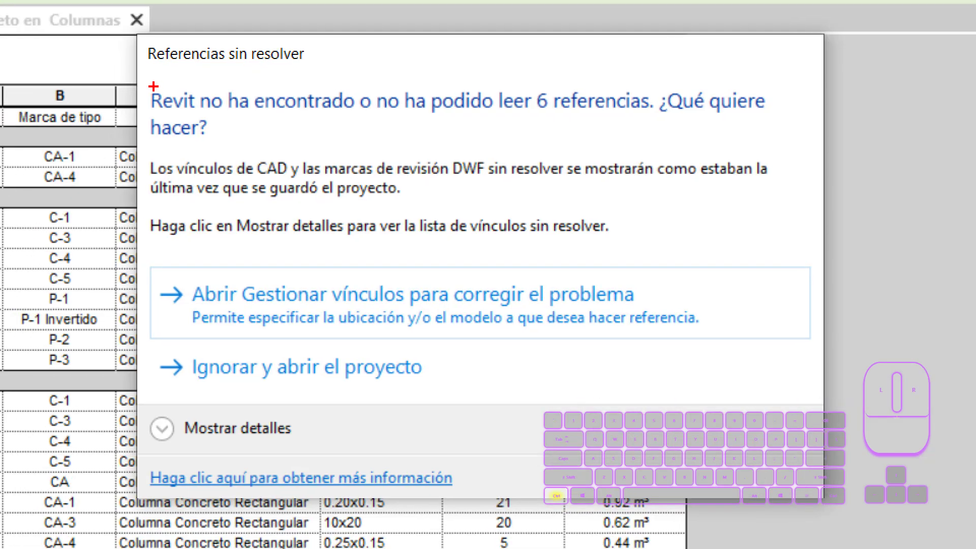
- Ignore the unresolved references and continue opening the project
left_click_drag(135, 89, 844, 151, "ctrl")
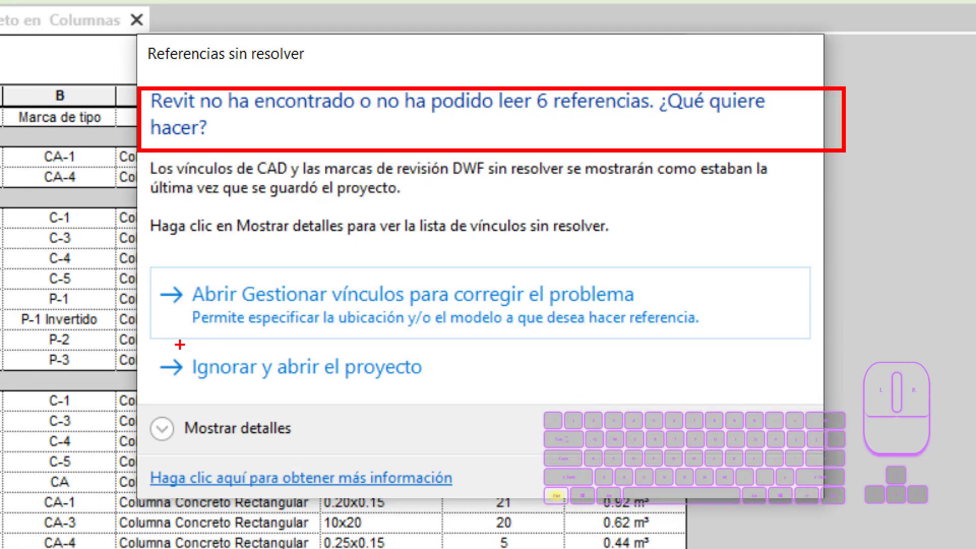
left_click_drag(150, 345, 492, 384, "ctrl")
left_click_drag(416, 364, 580, 447, "ctrl+shift")
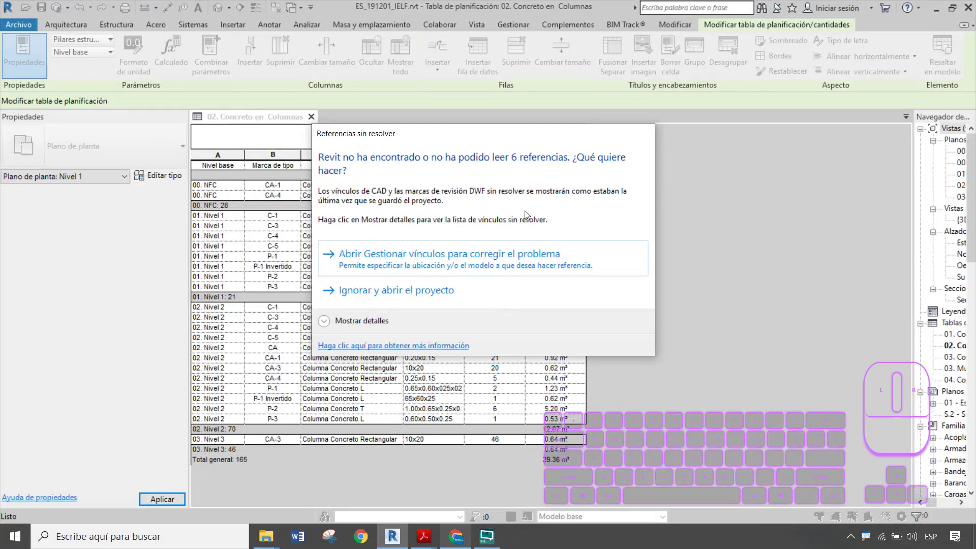
left_click(425, 294)
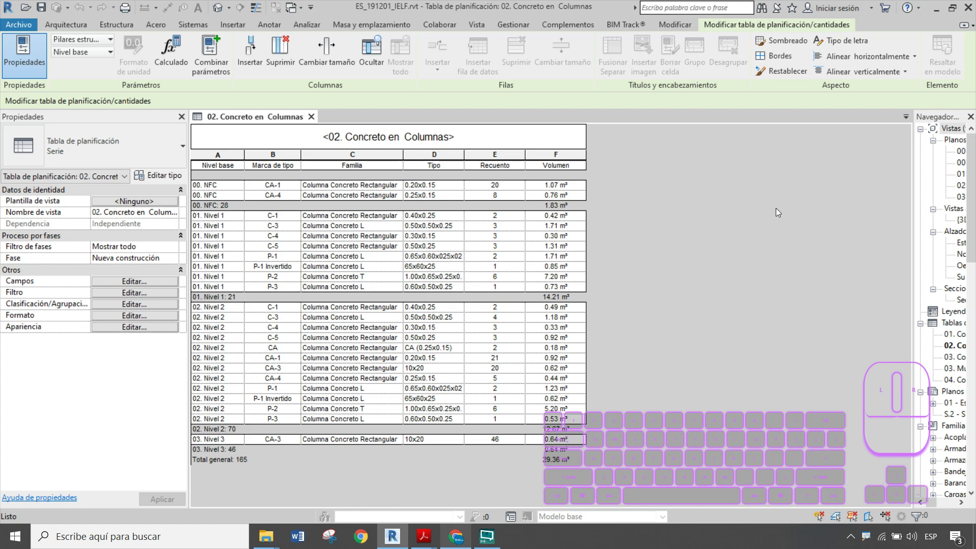
- Widen the Project Browser and open the {3D} view to inspect the whole building model
left_click_drag(912, 279, 837, 274)
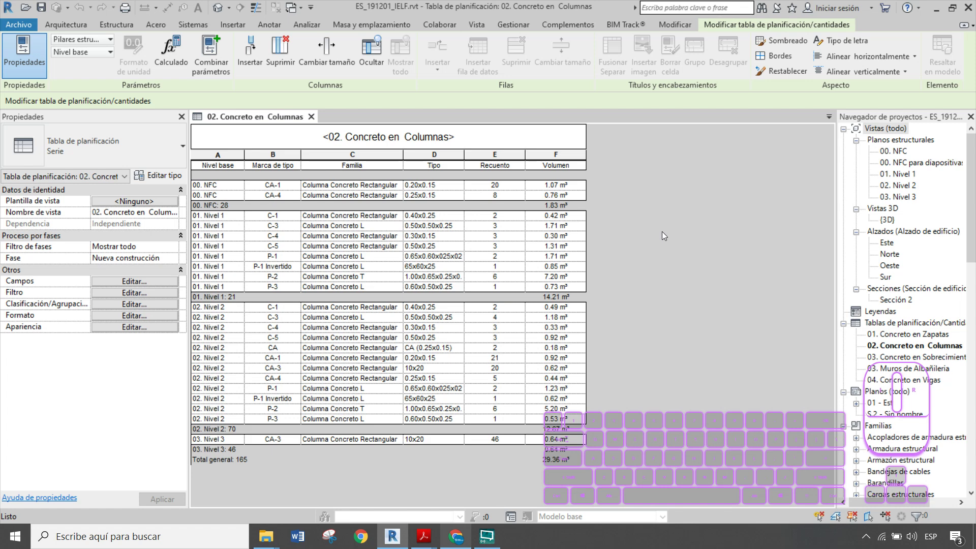
key("ctrl")
key("ctrl+1")
left_click(870, 208)
left_click_drag(866, 206, 906, 240, "ctrl")
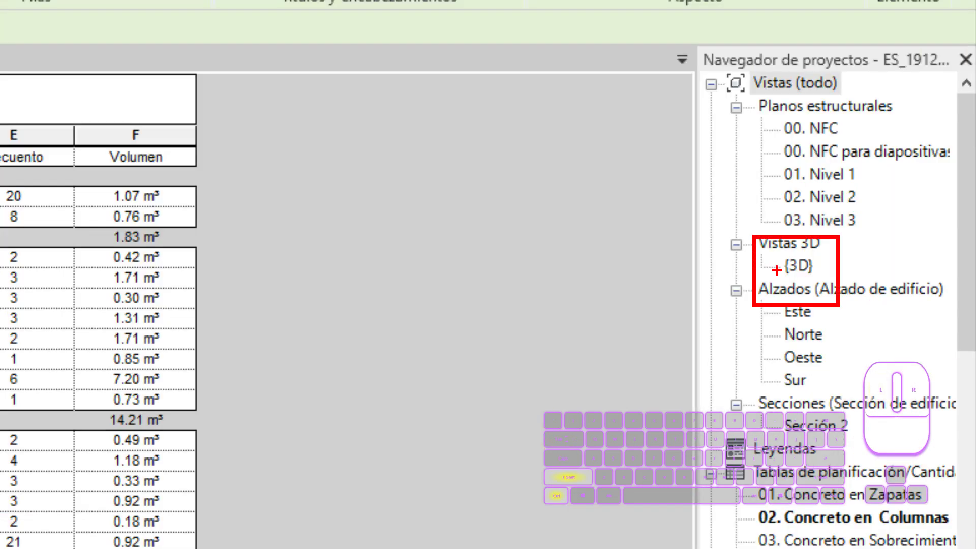
left_click_drag(776, 270, 714, 306, "ctrl+shift")
key("Escape")
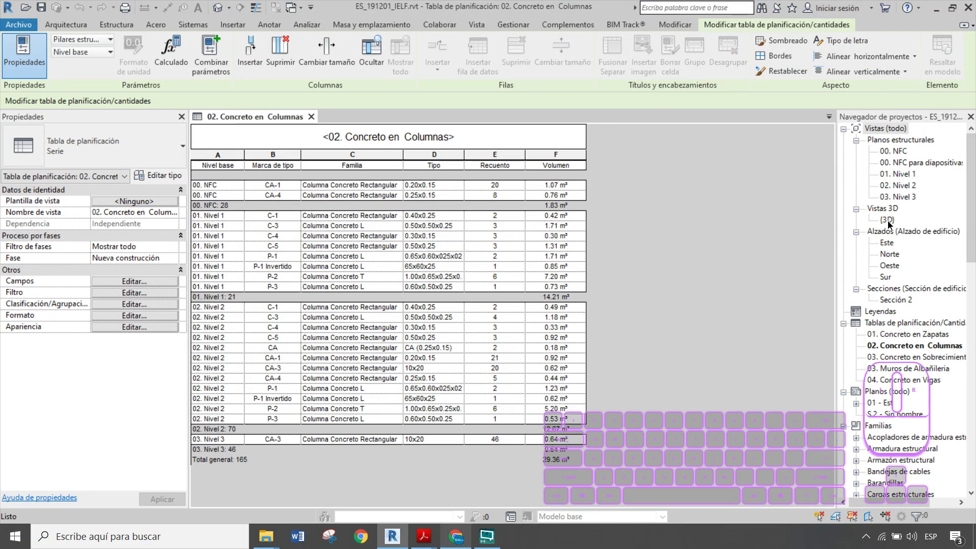
left_click(887, 220)
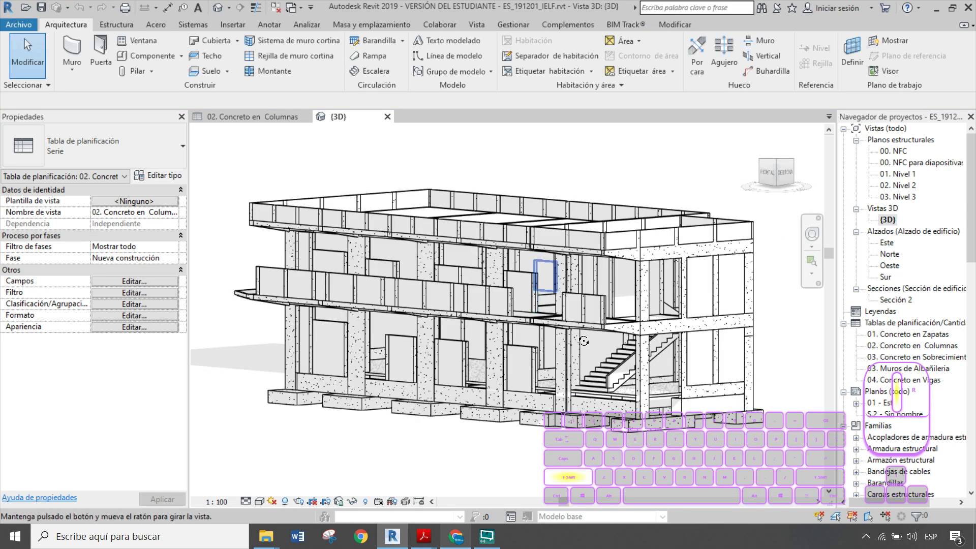
middle_click_drag(596, 345, 640, 349, "shift")
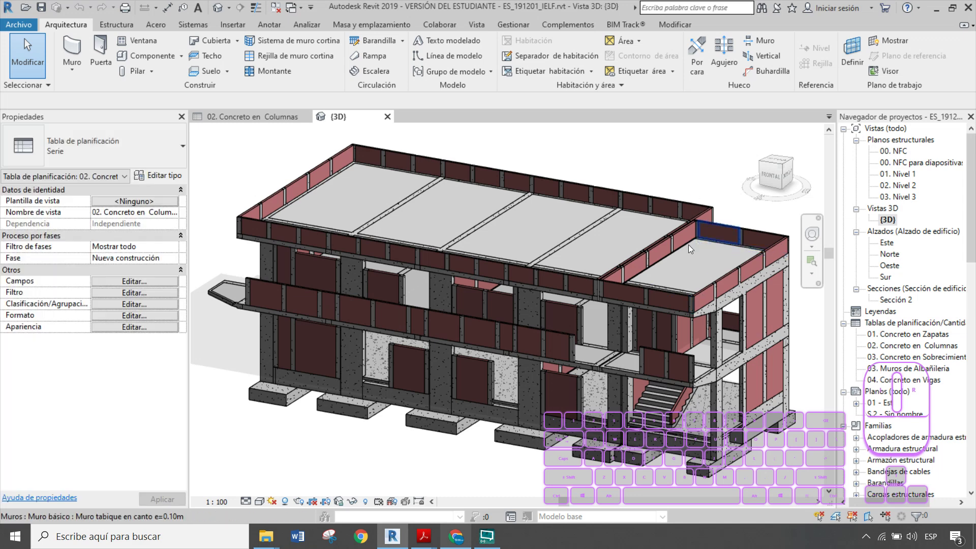
middle_click_drag(539, 458, 631, 400, "shift")
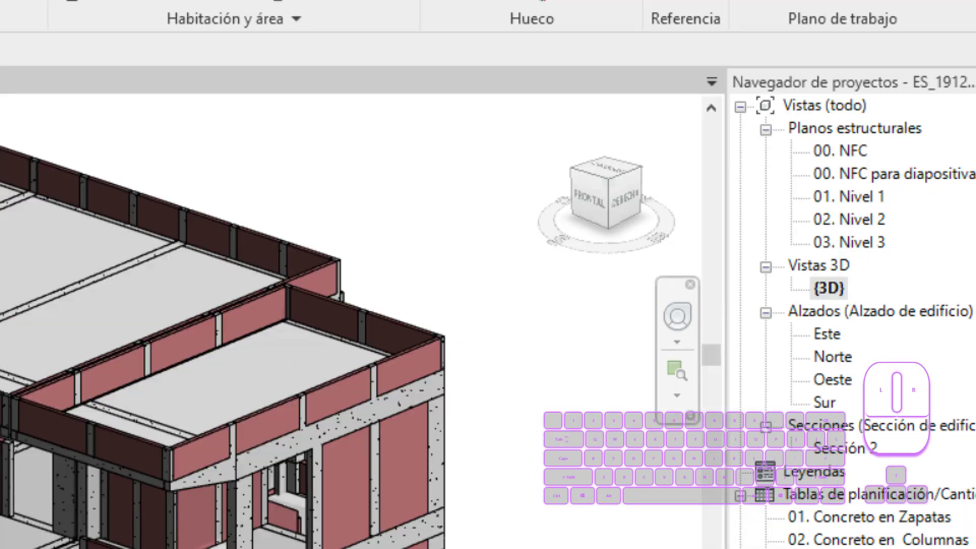
- Open the 00. NFC structural plan and examine the footings and columns along the grid lines
left_click(854, 151)
left_click_drag(797, 137, 874, 160, "ctrl")
left_click_drag(816, 148, 682, 311, "ctrl+shift")
key("Escape")
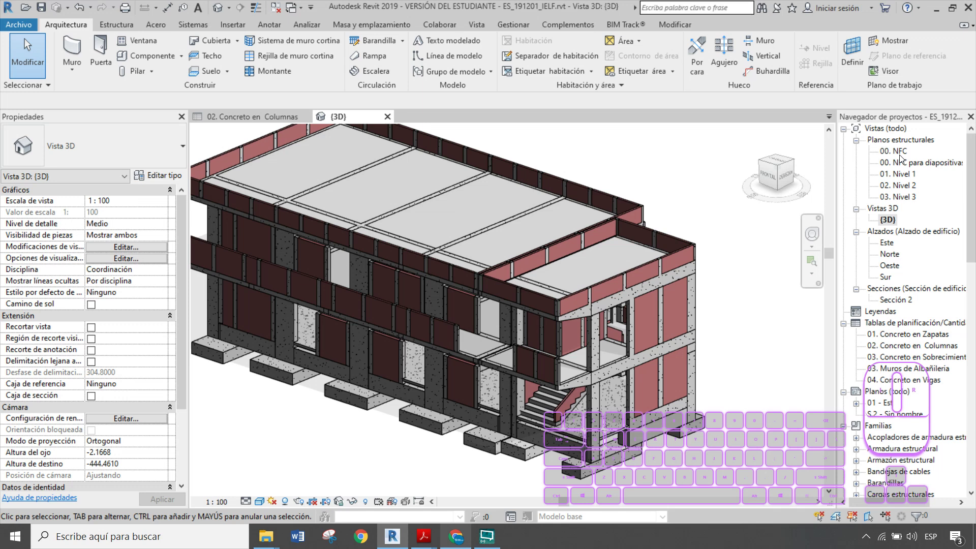
double_click(895, 151)
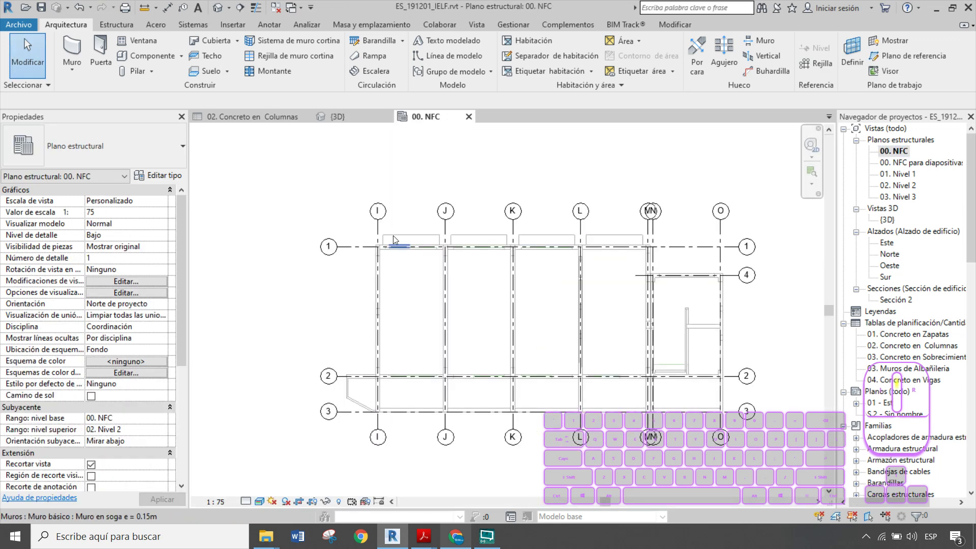
scroll(395, 240, "up", 5)
scroll(396, 240, "down", 3)
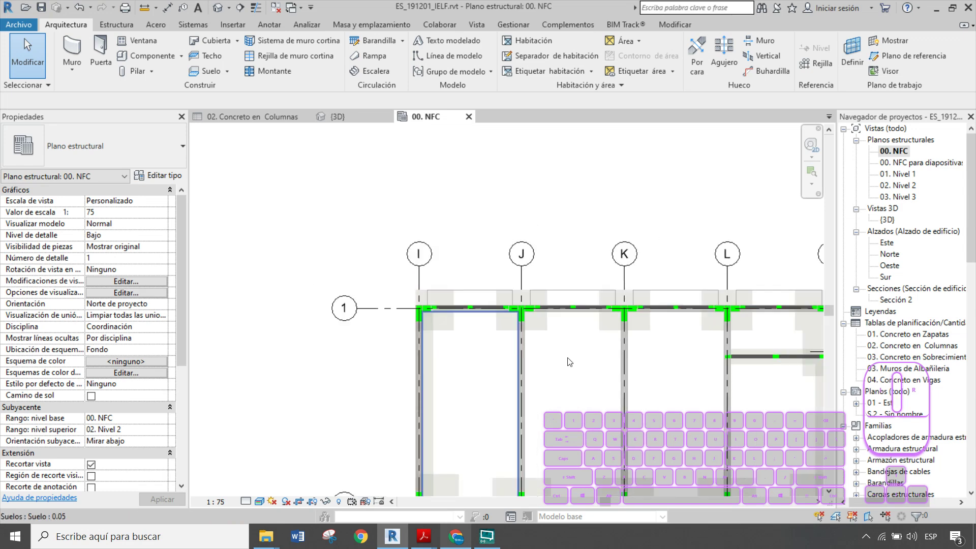
middle_click_drag(679, 377, 590, 281)
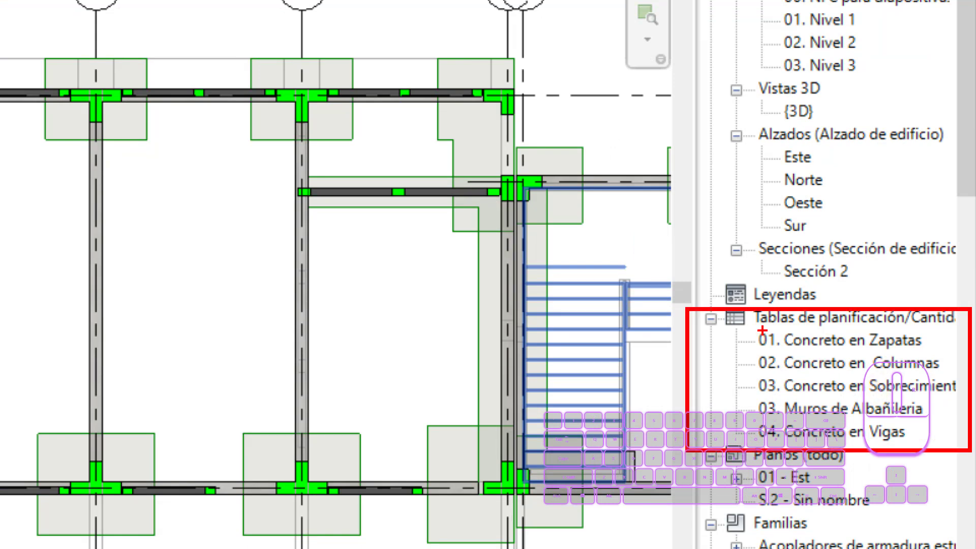
- Open the 01. Concreto en Zapatas schedule and review its columns and rows
key("ctrl")
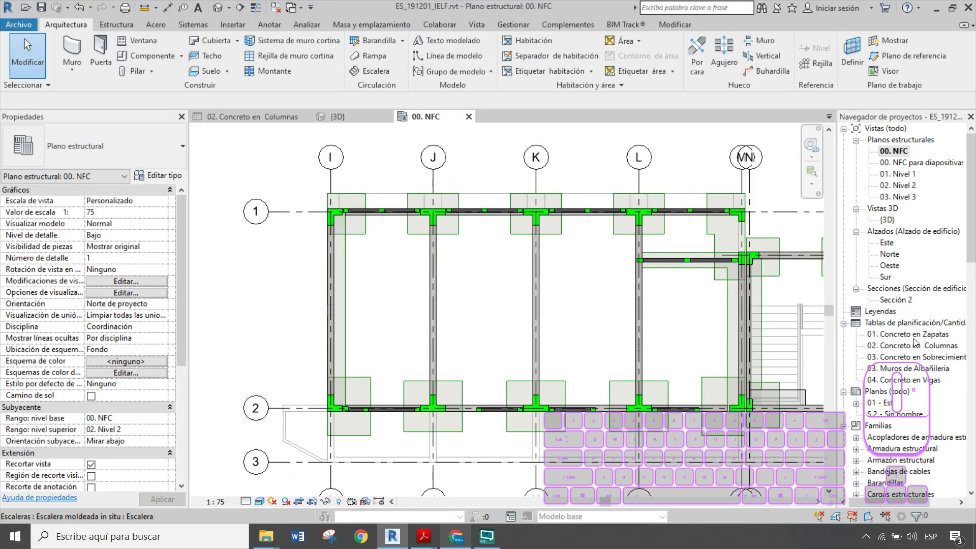
left_click(913, 338)
double_click(913, 339)
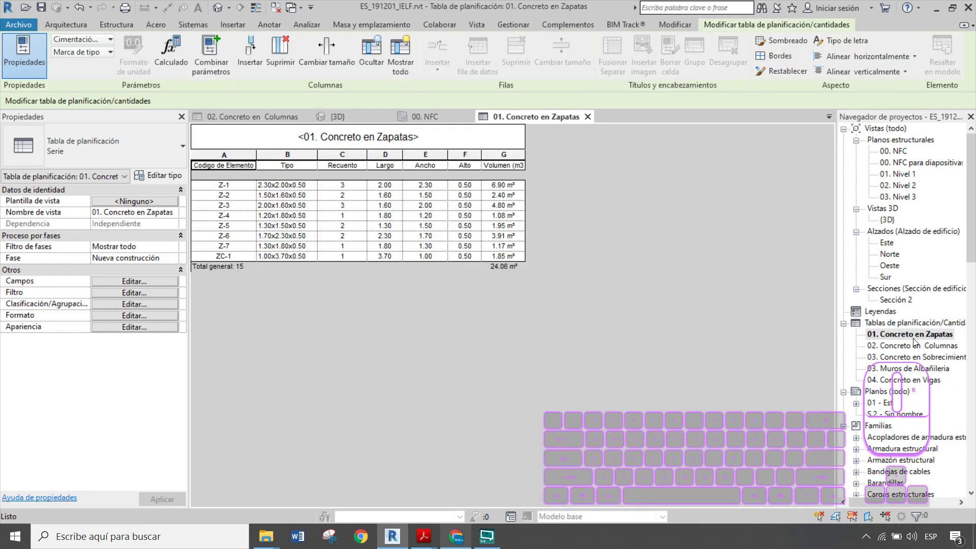
key("ctrl")
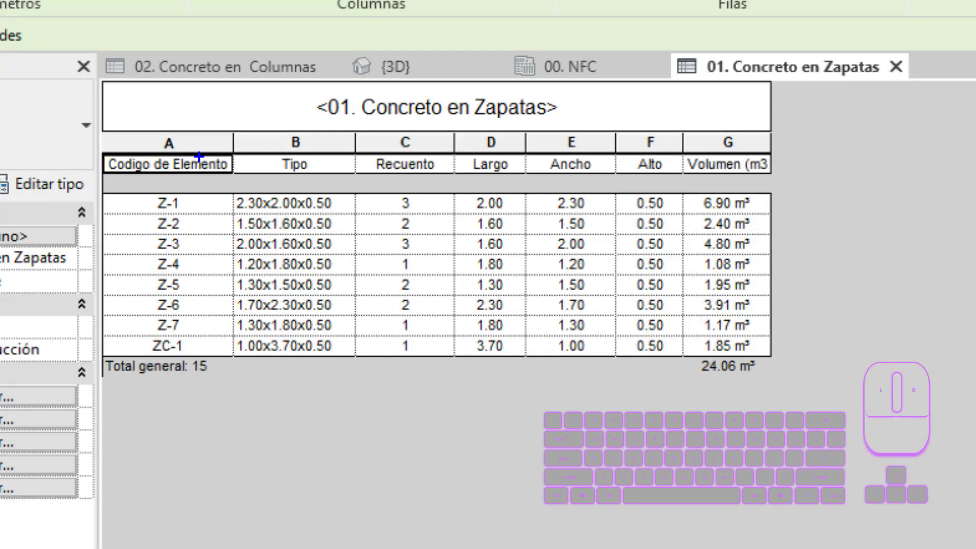
key("ctrl")
left_click_drag(100, 78, 776, 387)
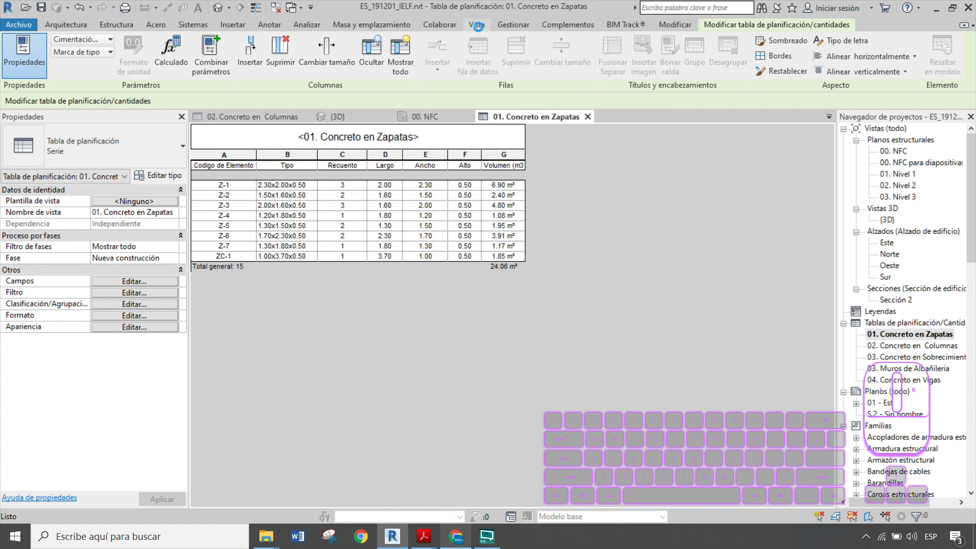
- Start a new Tabla de planificación/Cantidades and move its setup dialog slightly upward
left_click(478, 26)
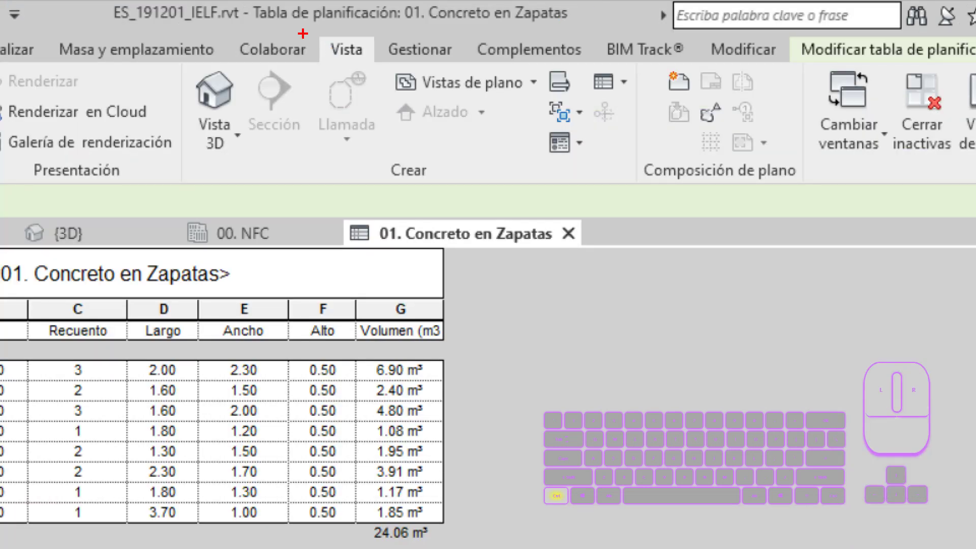
left_click(462, 20)
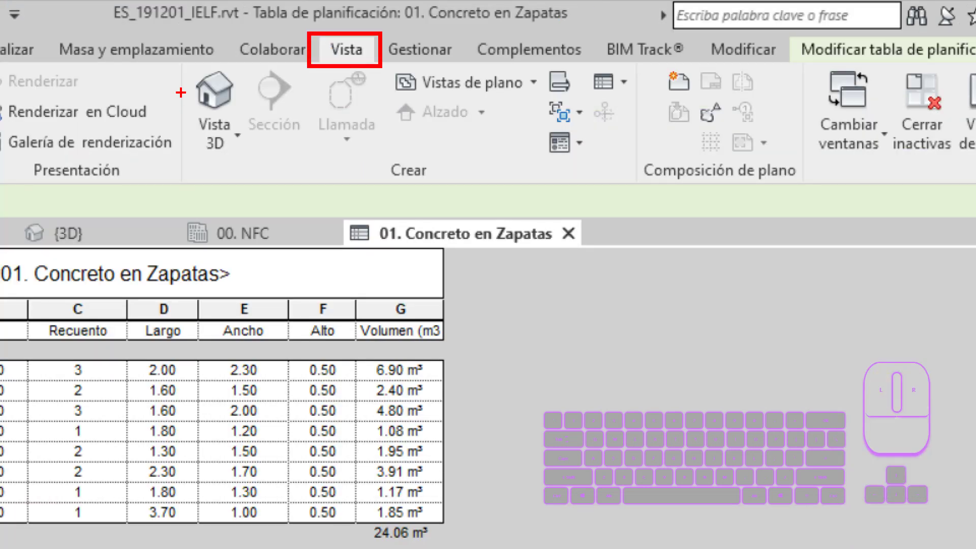
mouse_move(180, 57)
left_mouse_down("ctrl")
mouse_move(181, 71)
mouse_move(647, 199)
left_mouse_up("ctrl")
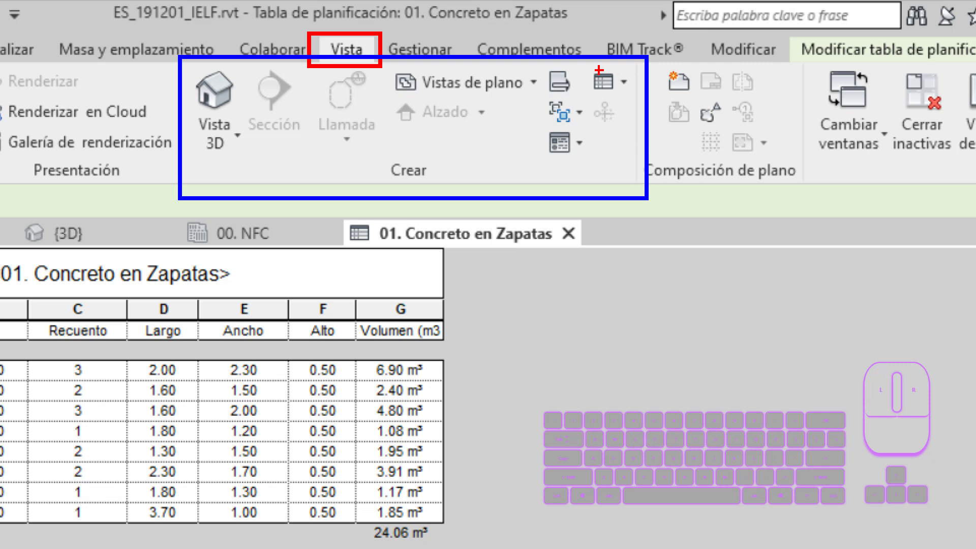
mouse_move(581, 62)
left_mouse_down("ctrl")
mouse_move(638, 92)
mouse_move(717, 263)
left_mouse_up("ctrl")
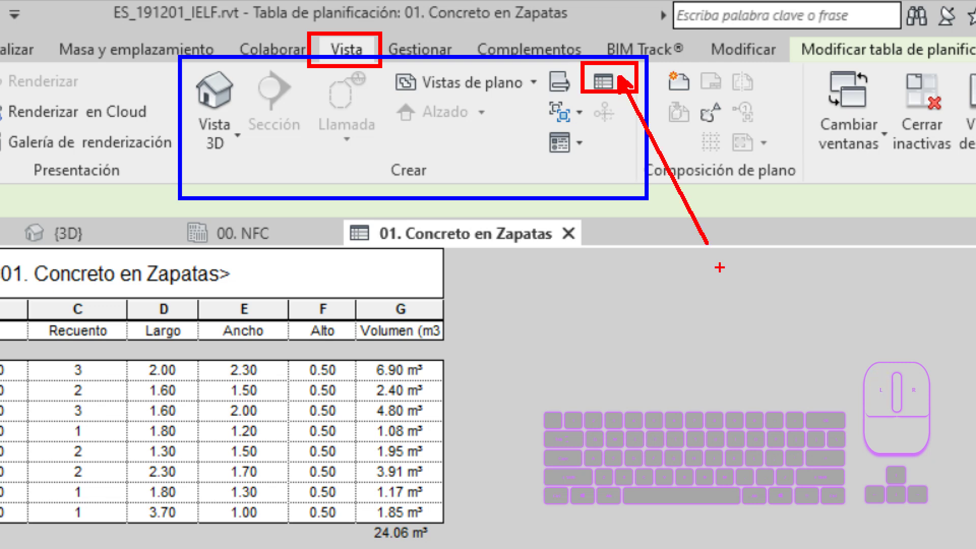
left_click(616, 44)
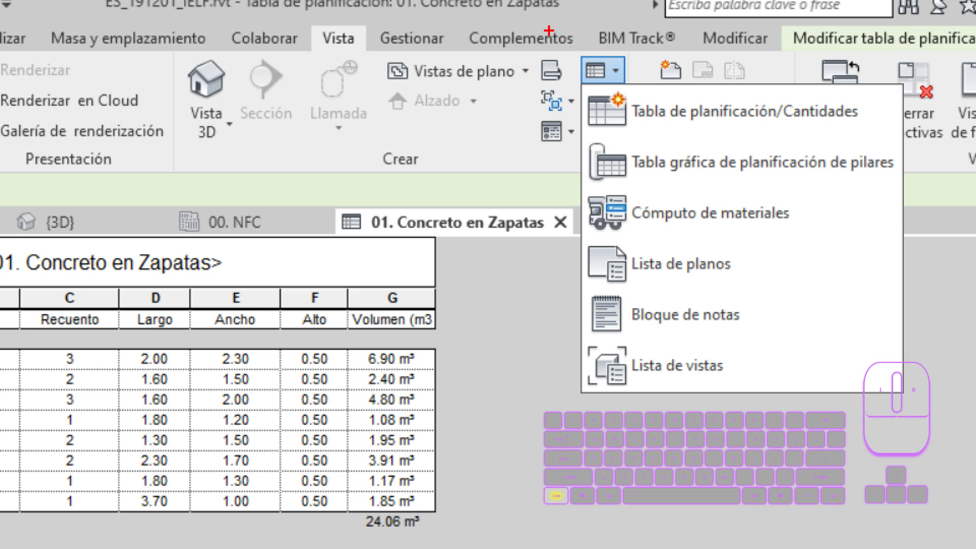
left_click_drag(569, 58, 923, 409, "ctrl")
mouse_move(199, 263)
left_mouse_down()
mouse_move(371, 205)
mouse_move(401, 279)
mouse_move(392, 297)
mouse_move(416, 429)
mouse_move(460, 379)
left_mouse_up()
key("b")
mouse_move(578, 80)
left_mouse_down("ctrl")
mouse_move(891, 140)
mouse_move(939, 281)
left_mouse_up("ctrl")
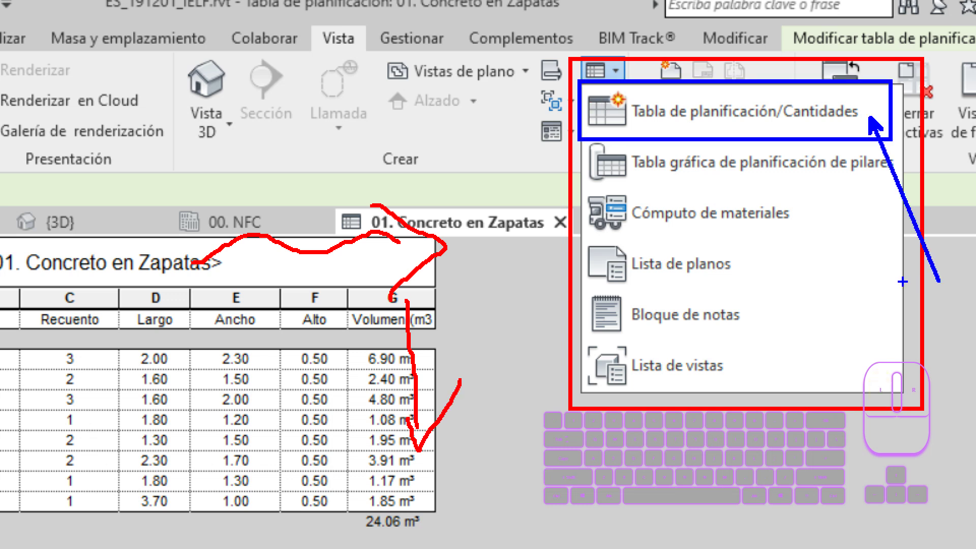
key("Escape")
left_click(616, 43)
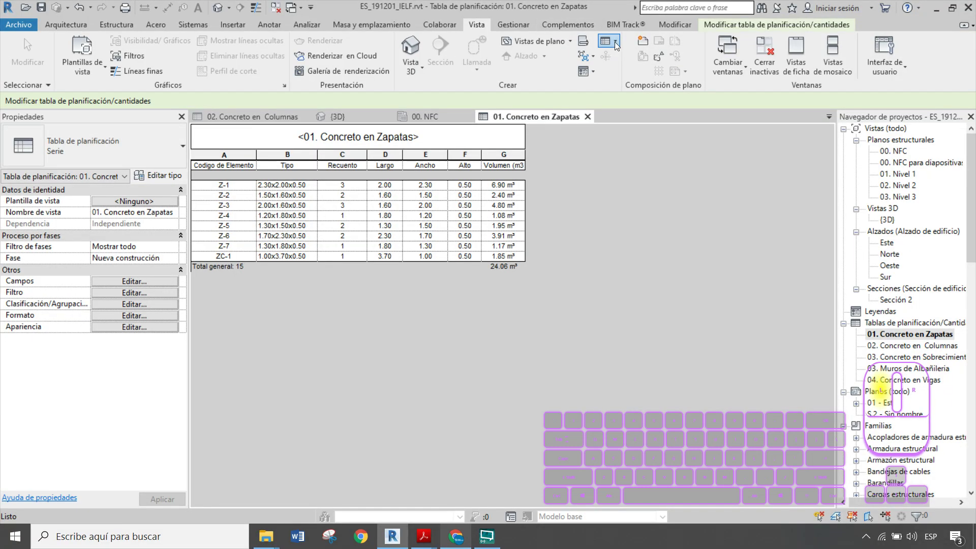
left_click(691, 69)
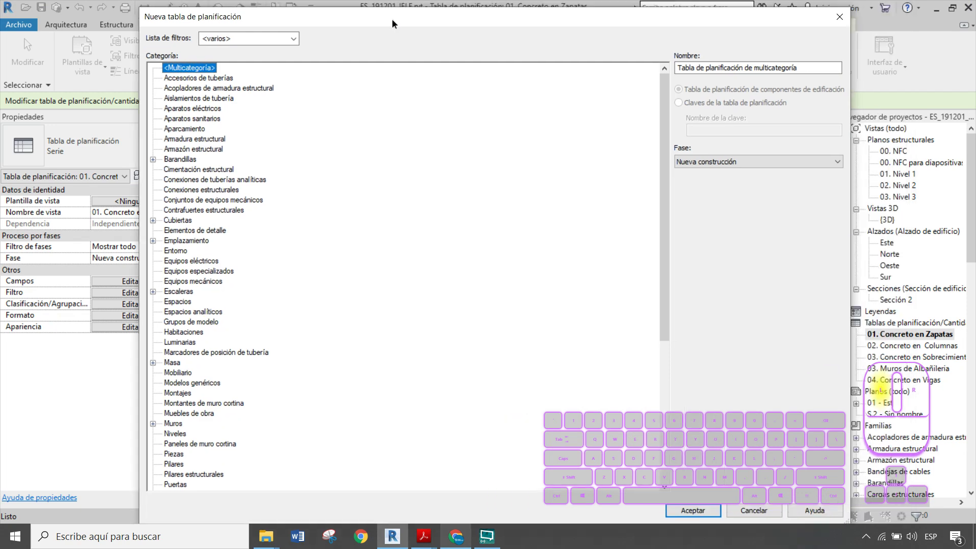
left_click_drag(392, 23, 396, 11)
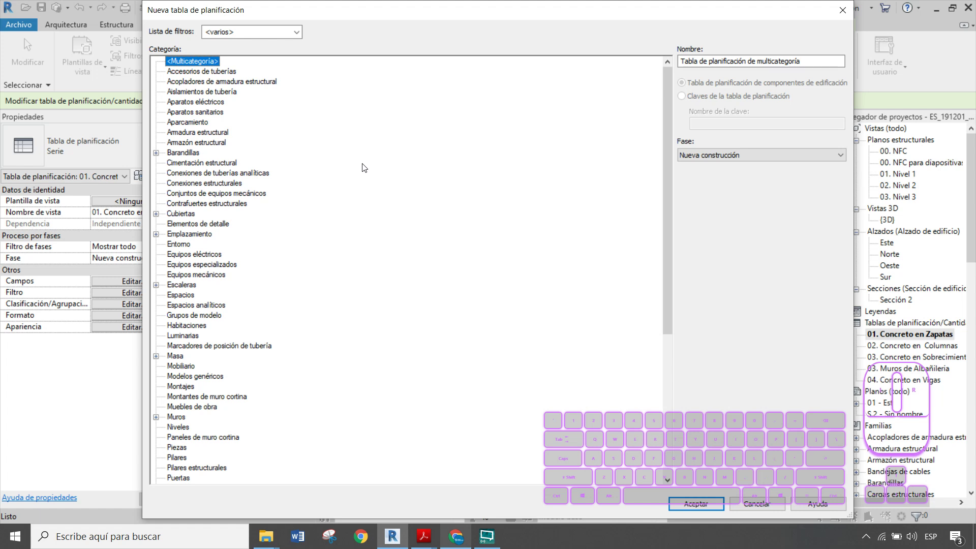
- Choose Cimentación estructural as the category for the new schedule
scroll(365, 184, "down", 1)
scroll(365, 184, "down", 7)
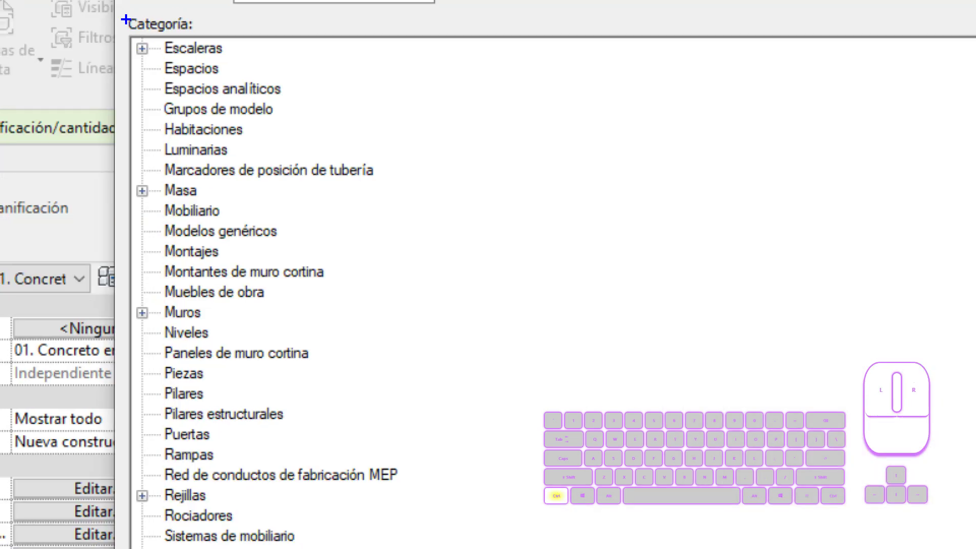
mouse_move(117, 8)
left_mouse_down("ctrl")
mouse_move(170, 32)
mouse_move(216, 36)
mouse_move(380, 151)
left_mouse_up("ctrl")
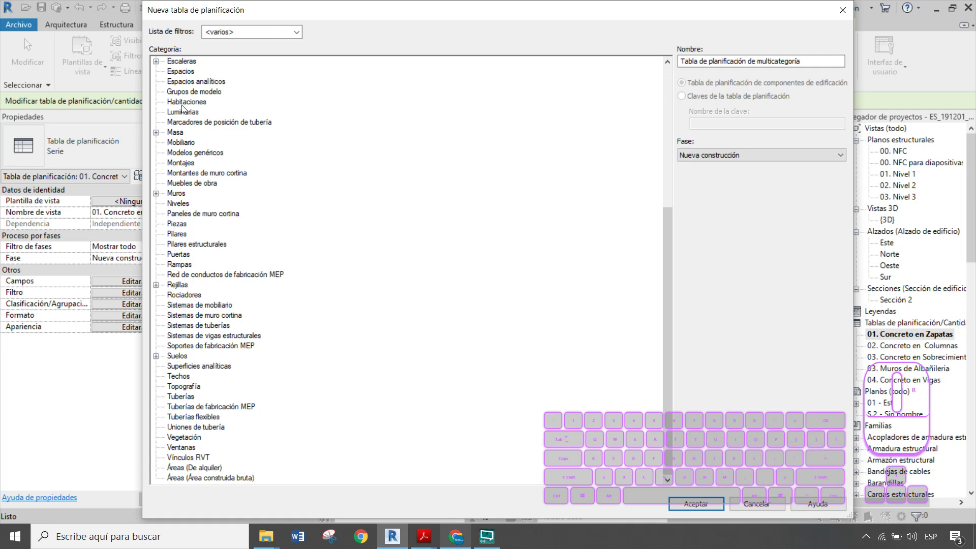
scroll(289, 193, "up", 3)
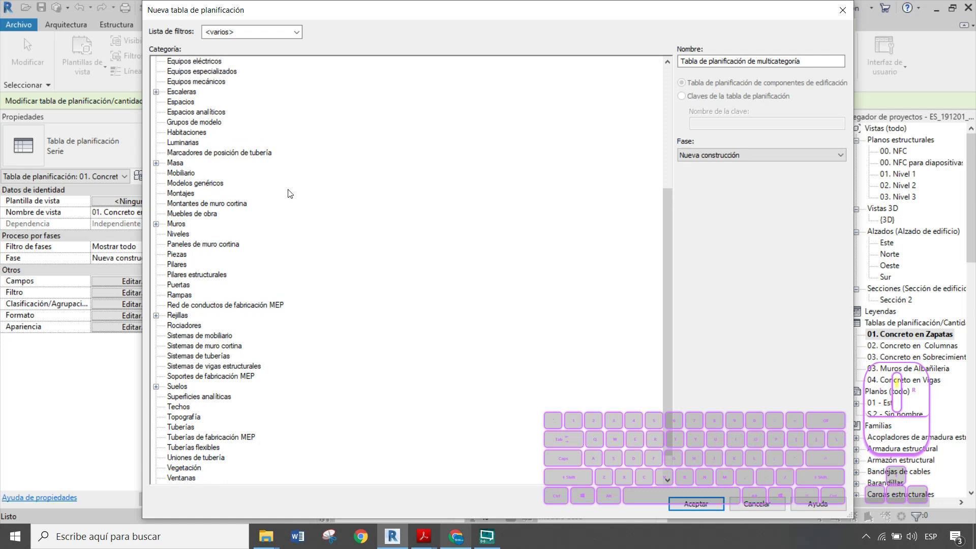
scroll(289, 193, "up", 3)
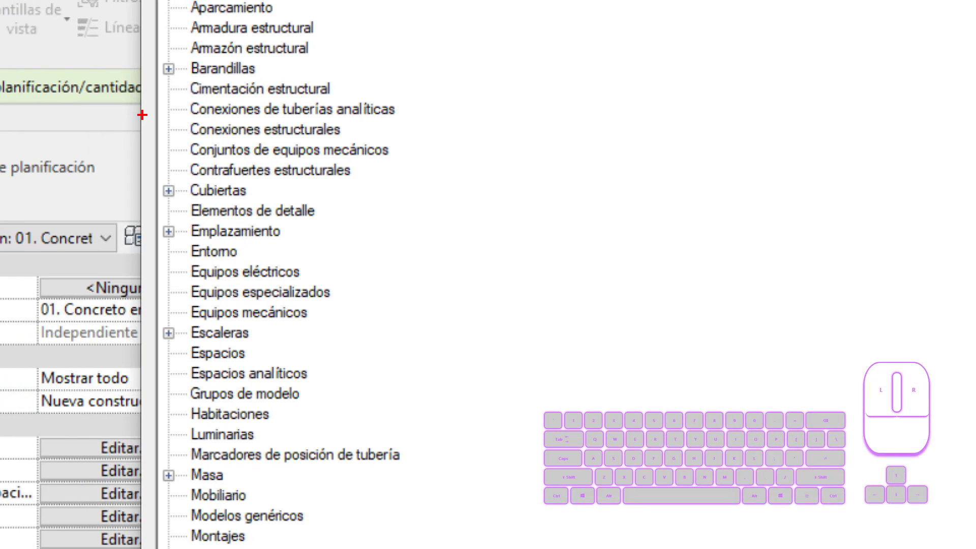
mouse_move(181, 73)
left_mouse_down("ctrl")
mouse_move(354, 106)
mouse_move(519, 214)
left_mouse_up("ctrl")
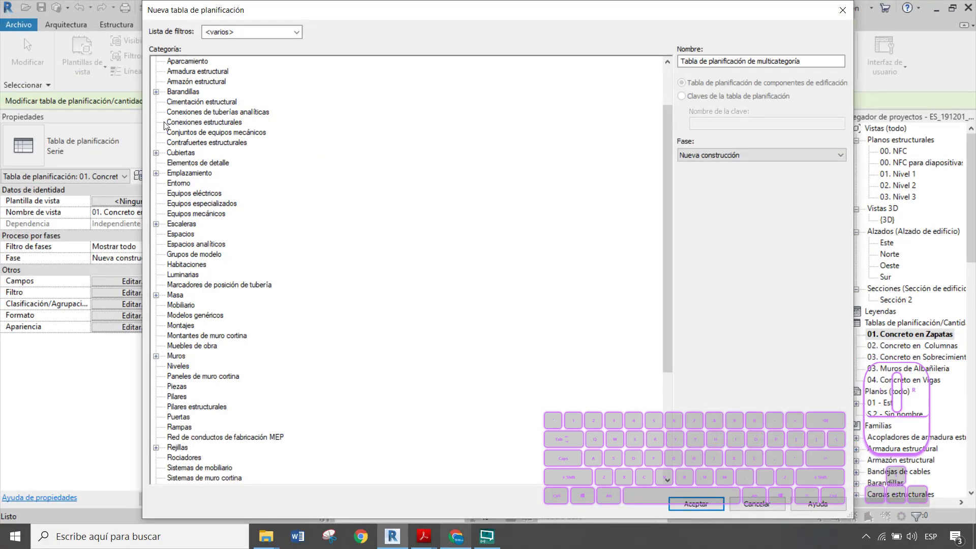
left_click(275, 92)
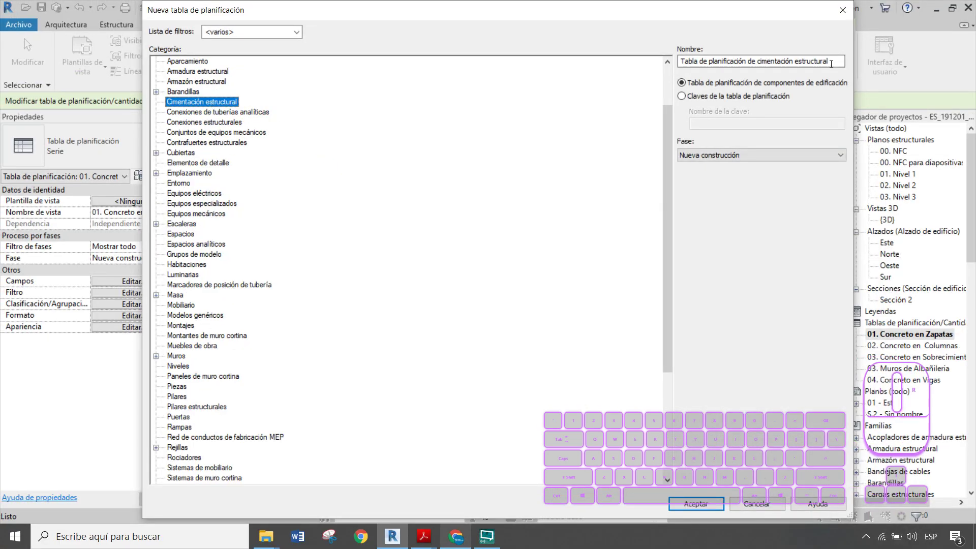
- Name the schedule T-01 Concreto en Zapatas and continue to its properties
key("Tab")
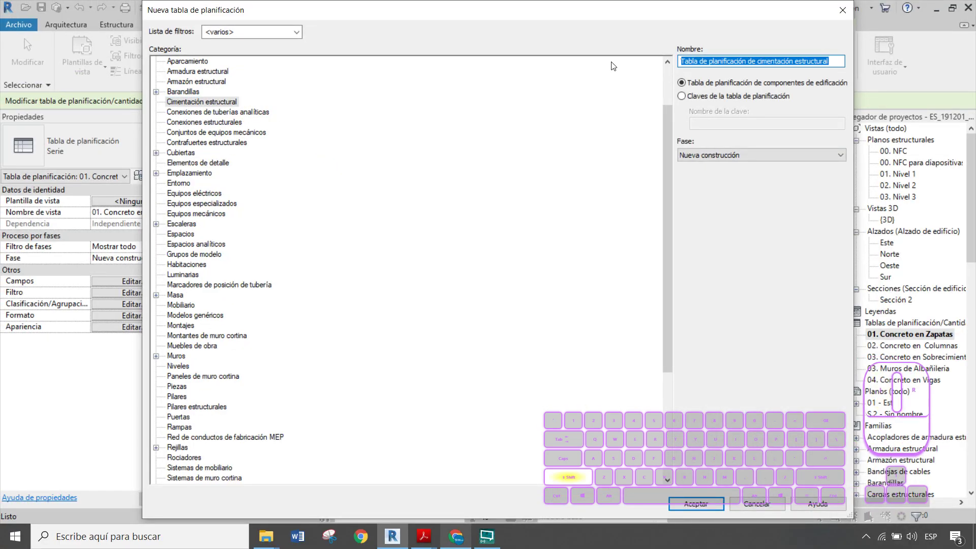
type("T-01 ")
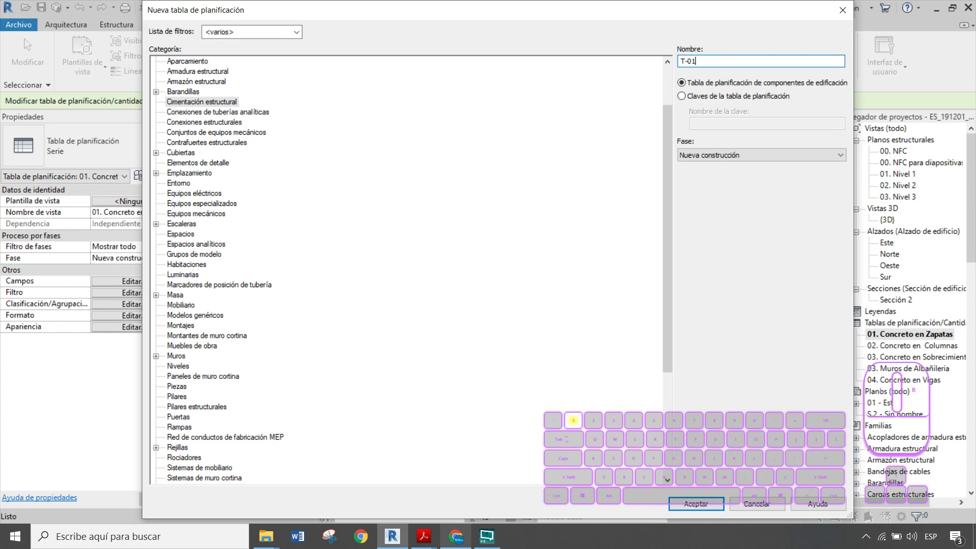
type("Concreto en Zapat")
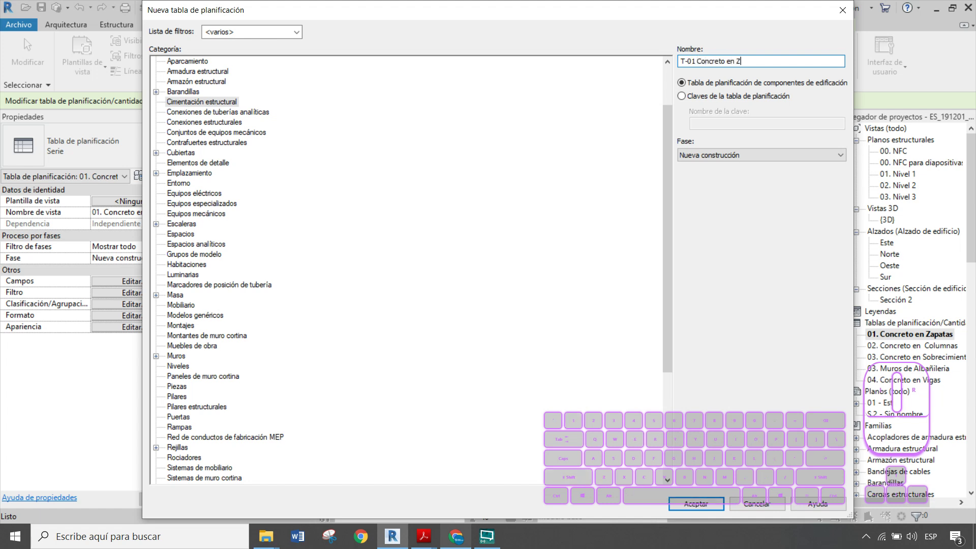
type("as")
key("Return")
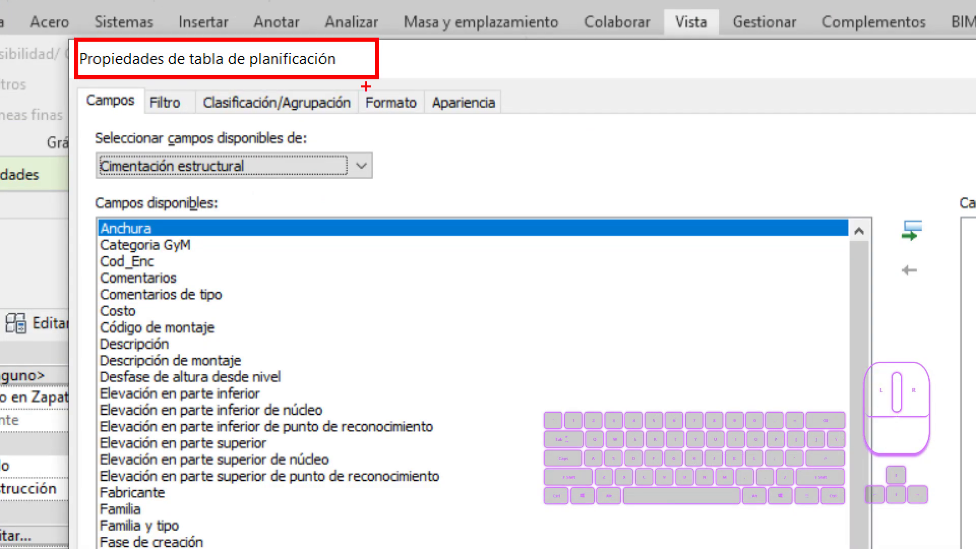
mouse_move(71, 87)
left_mouse_down()
mouse_move(144, 120)
mouse_move(402, 374)
left_mouse_up()
mouse_move(379, 359)
left_mouse_down()
mouse_move(402, 374)
mouse_move(419, 311)
left_mouse_up()
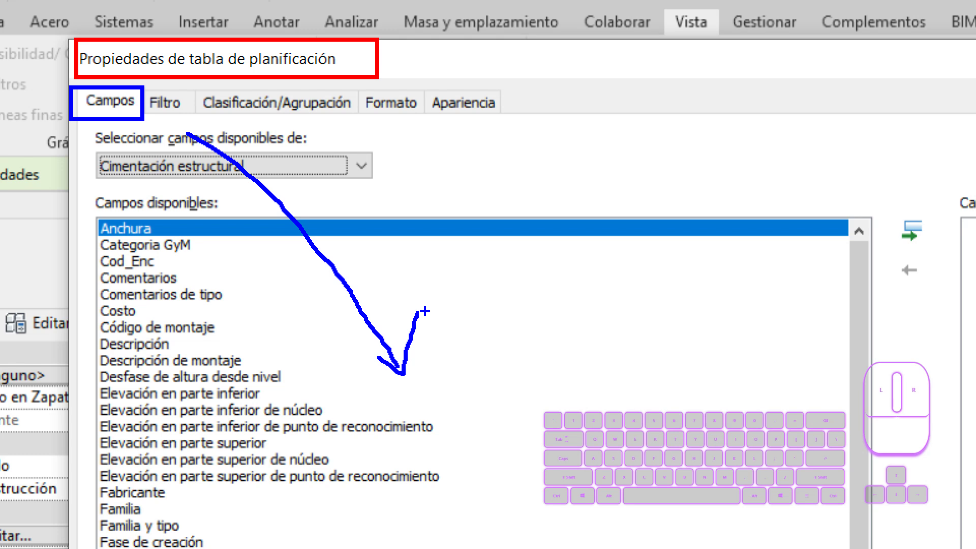
key("Escape")
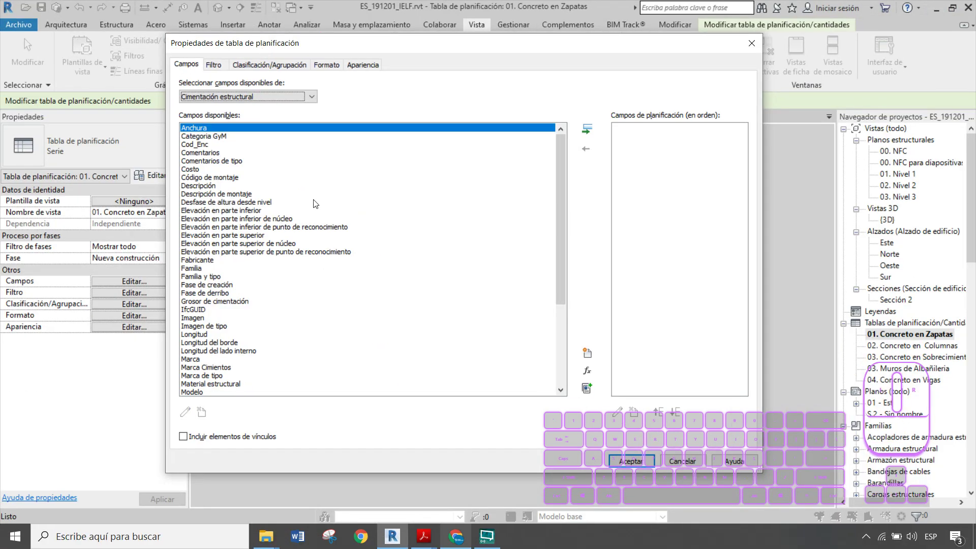
scroll(315, 203, "down", 3)
scroll(315, 204, "up", 3)
key("ctrl")
key("ctrl+2")
mouse_move(407, 192)
left_mouse_down()
mouse_move(364, 264)
mouse_move(434, 195)
left_mouse_up()
mouse_move(466, 241)
left_mouse_down()
mouse_move(659, 253)
mouse_move(580, 260)
left_mouse_up()
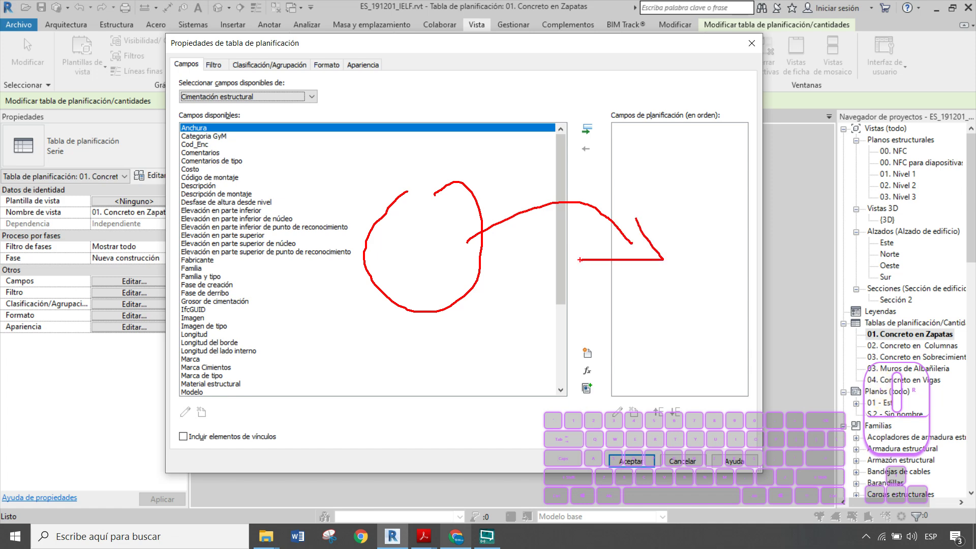
key("Escape")
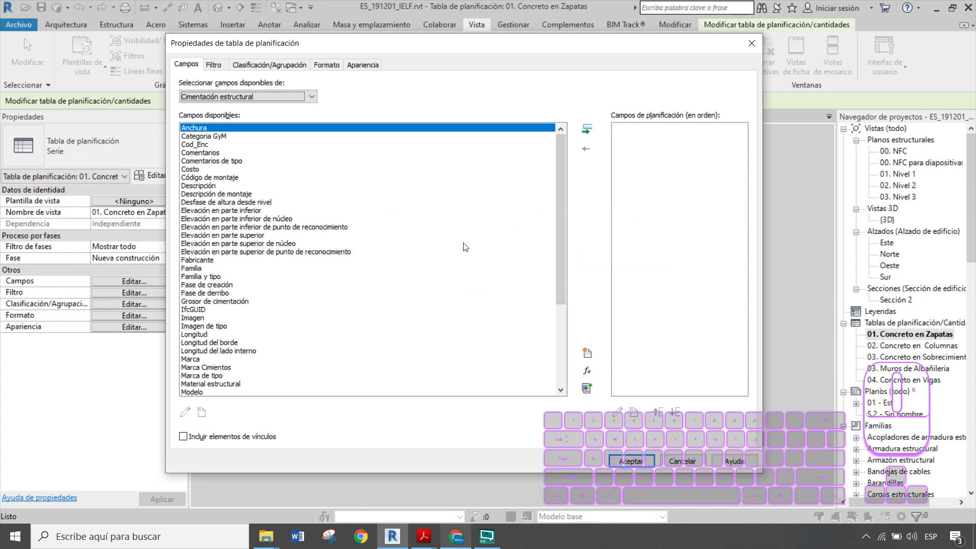
- Add the Volumen field to the footing concrete schedule and generate the table
scroll(468, 246, "down", 5)
left_click(194, 368)
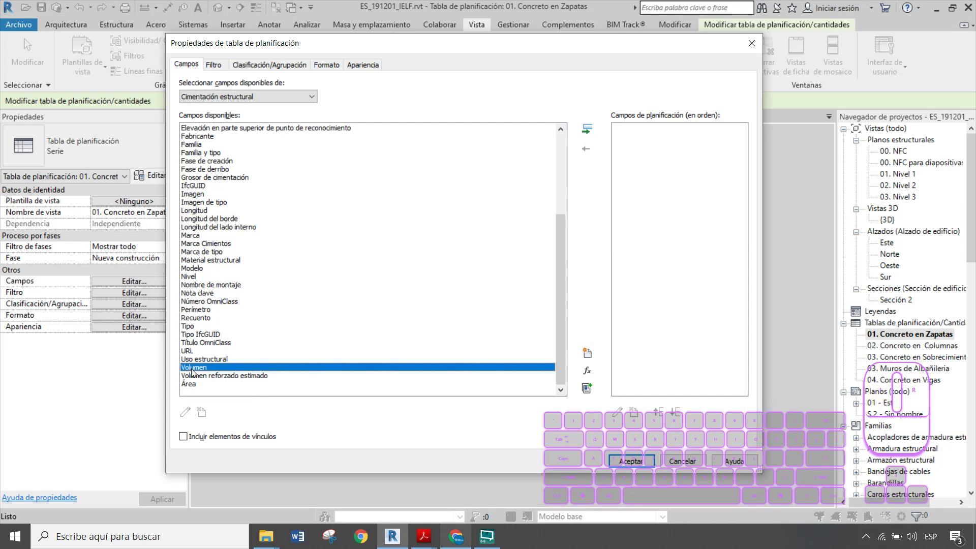
double_click(194, 368)
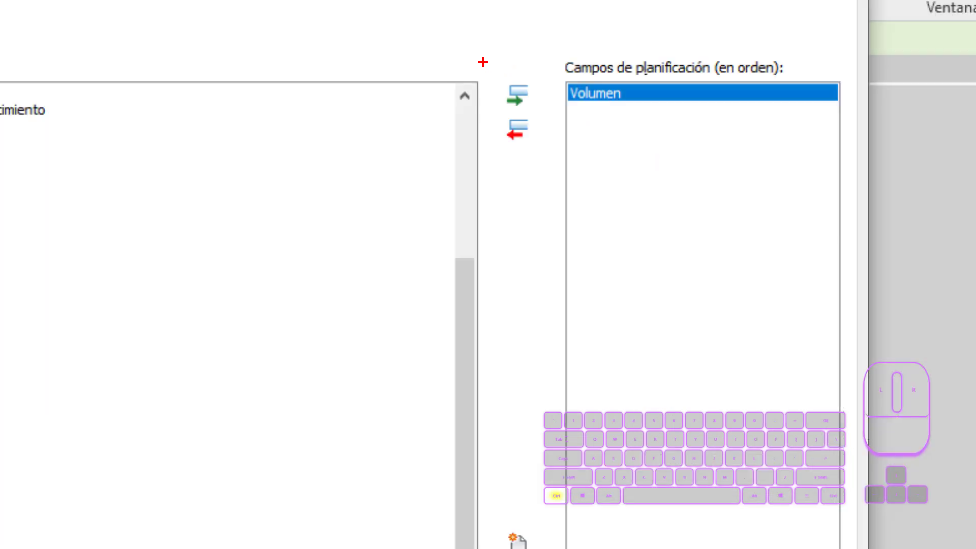
left_click_drag(569, 112, 599, 163, "ctrl")
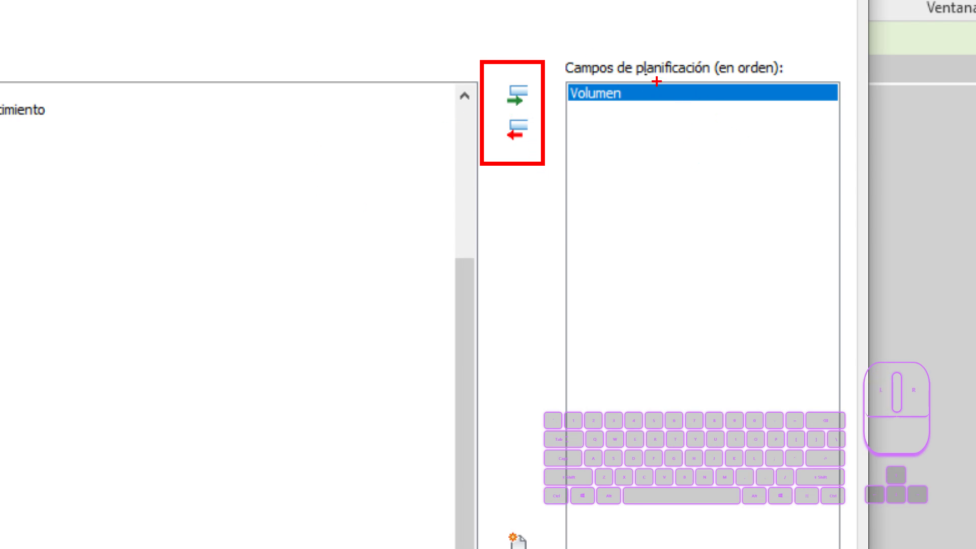
key("Escape")
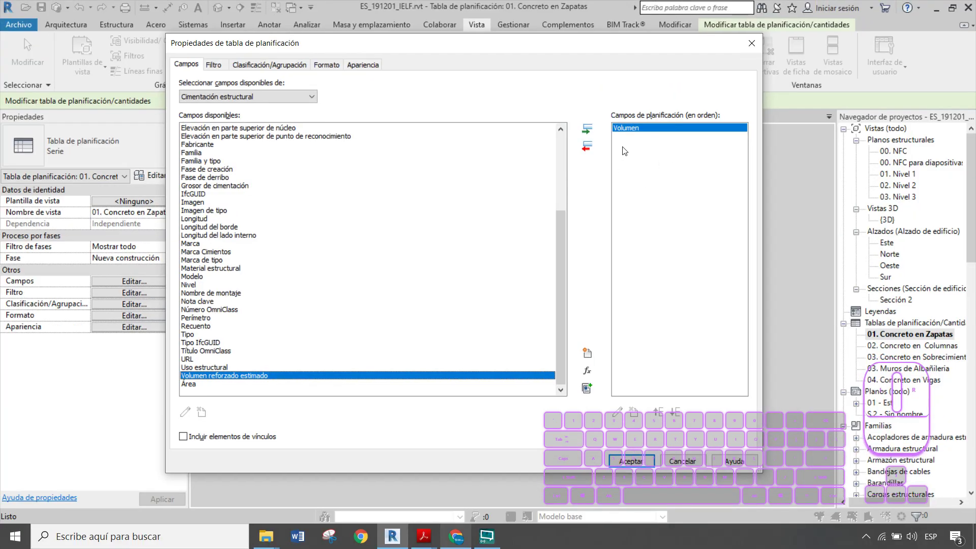
left_click(630, 461)
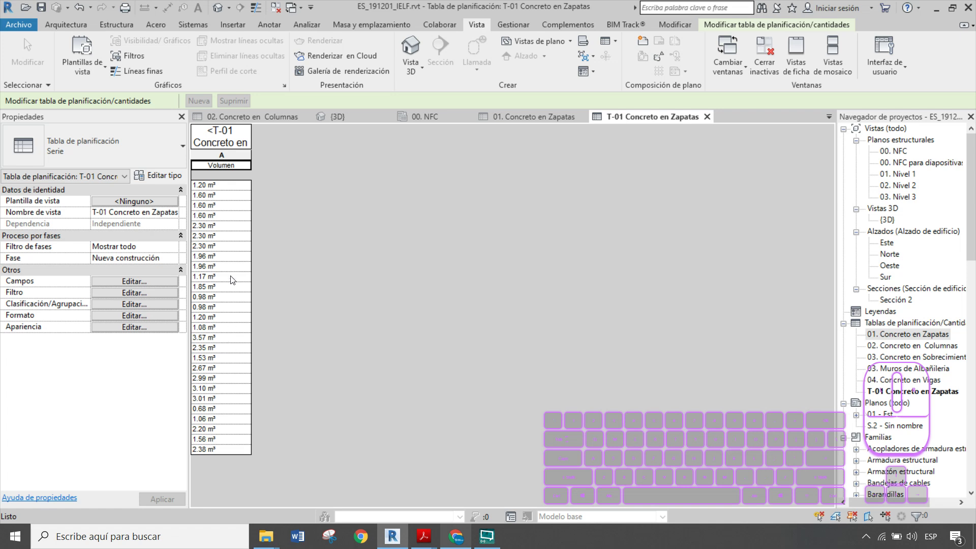
key("ctrl")
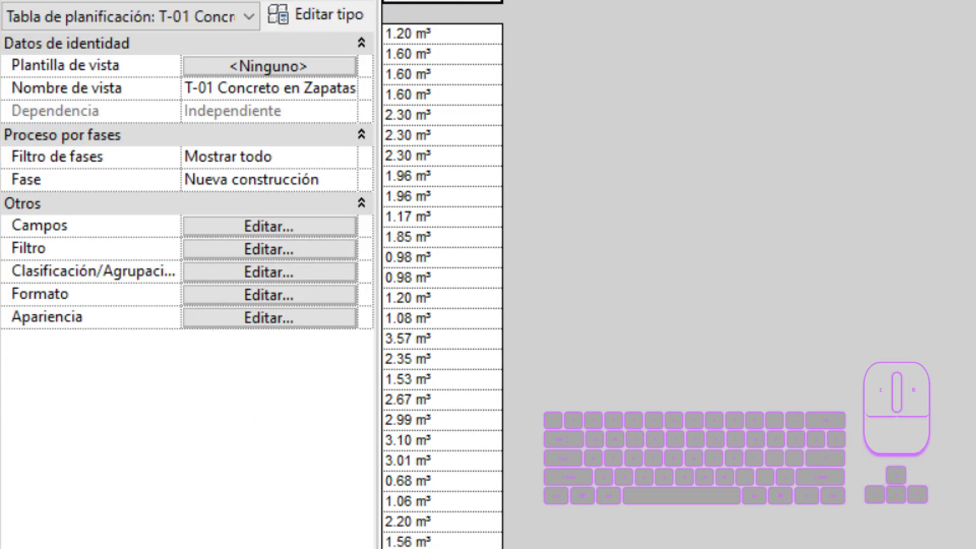
key("ctrl")
mouse_move(3, 214)
left_mouse_down("ctrl")
mouse_move(370, 247)
mouse_move(424, 375)
left_mouse_up("ctrl")
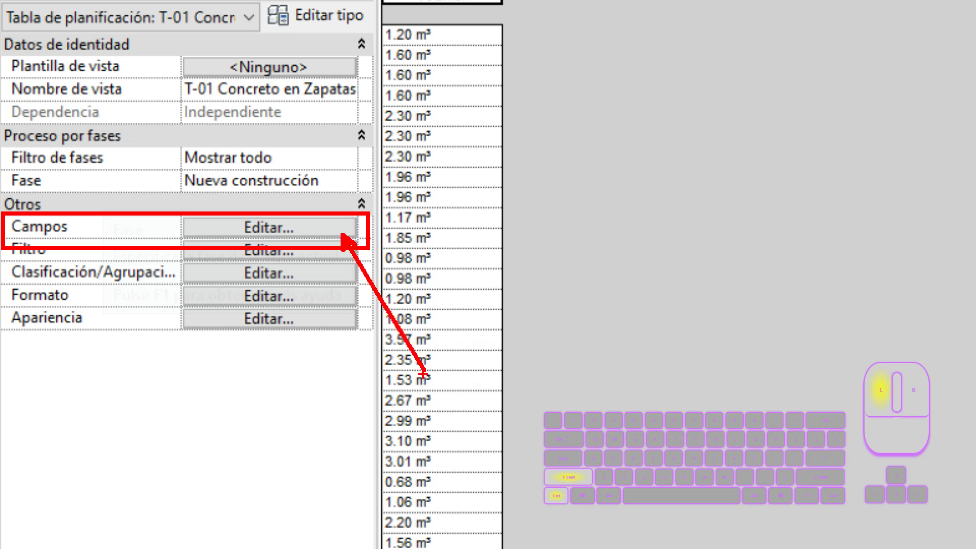
key("Escape")
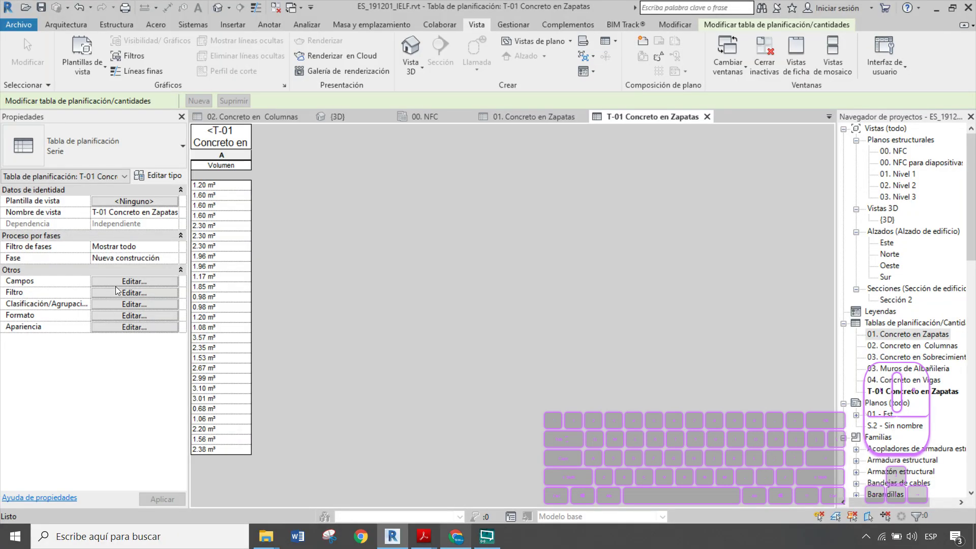
- Reopen the fields of the T-01 Concreto en Zapatas schedule and add the Tipo field
left_click(114, 280)
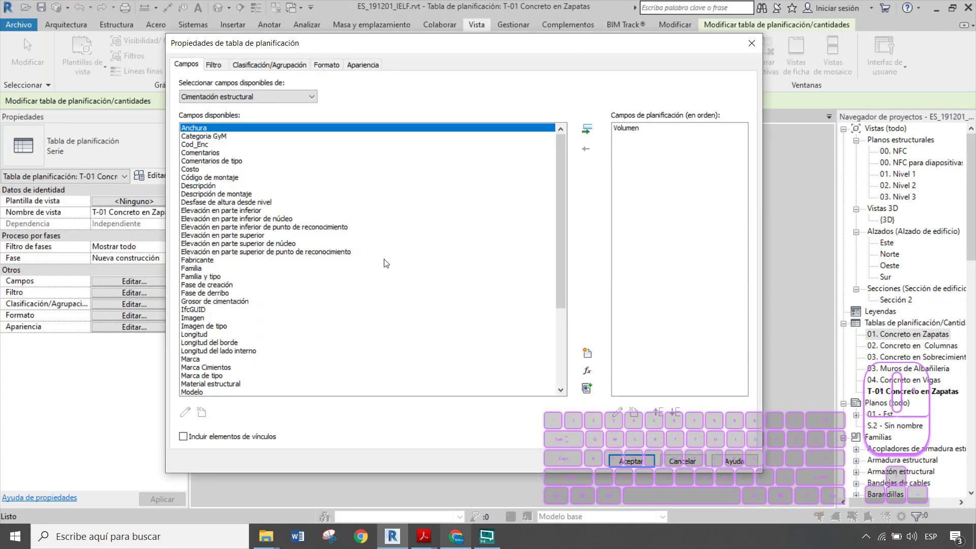
scroll(388, 265, "down", 5)
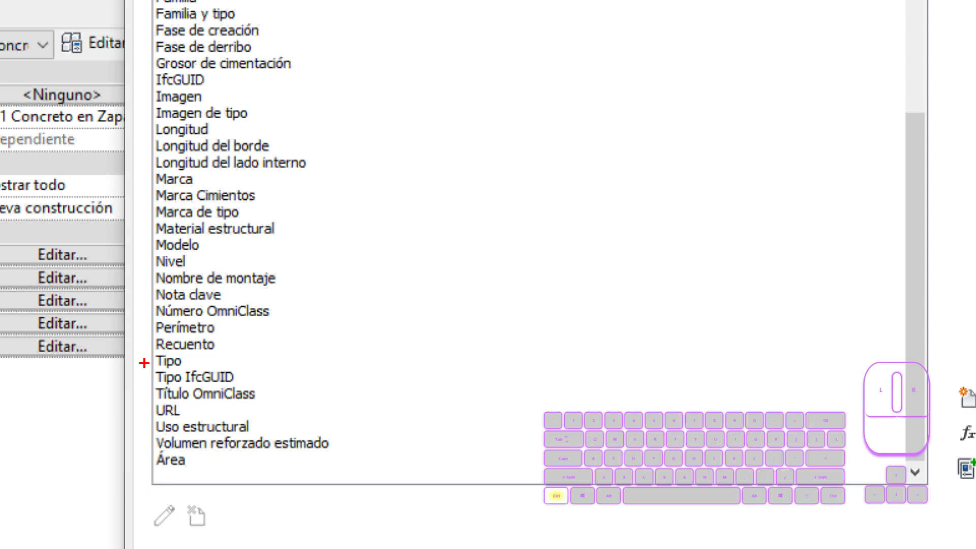
mouse_move(145, 349)
left_mouse_down("ctrl")
mouse_move(215, 368)
mouse_move(349, 491)
left_mouse_up("ctrl")
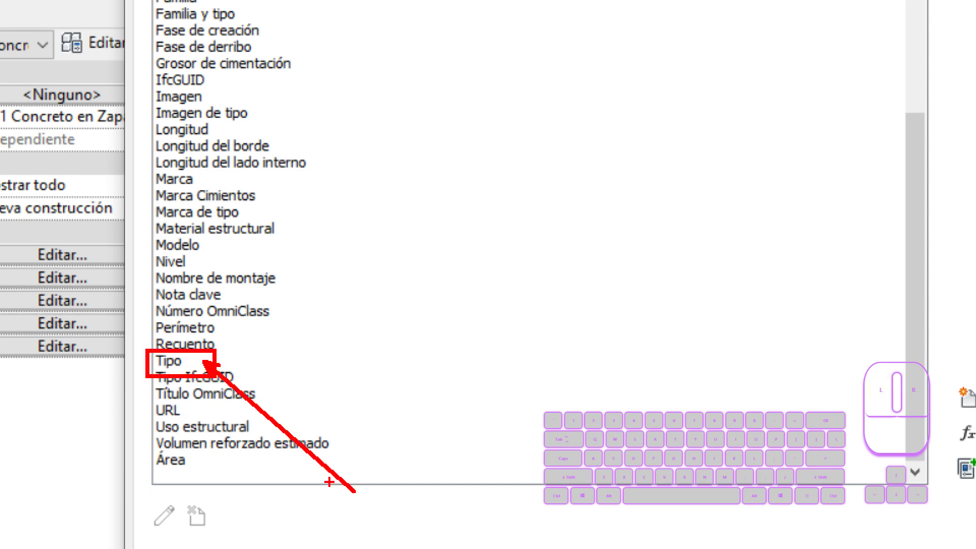
key("Escape")
double_click(199, 334)
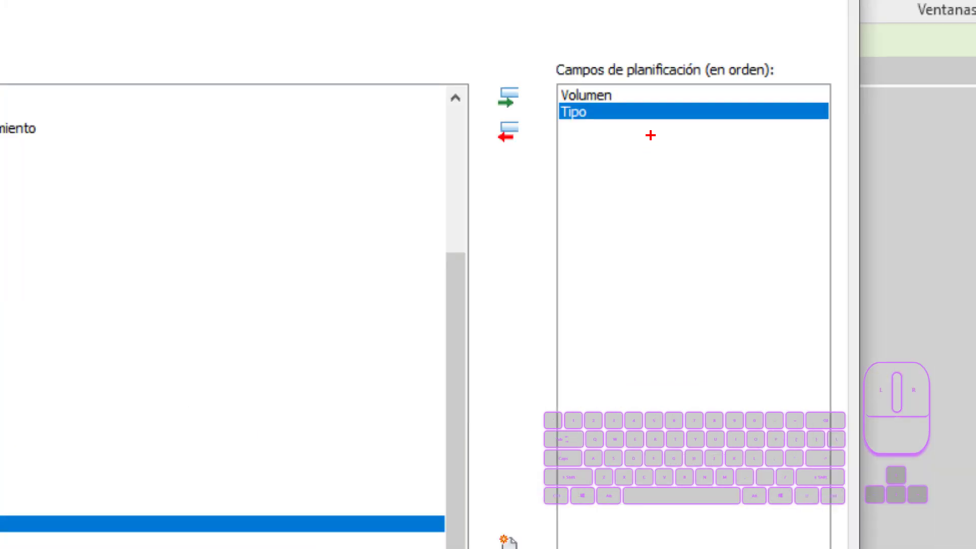
mouse_move(669, 176)
left_mouse_down("ctrl+shift")
mouse_move(676, 87)
mouse_move(638, 349)
mouse_move(669, 358)
left_mouse_up("ctrl+shift")
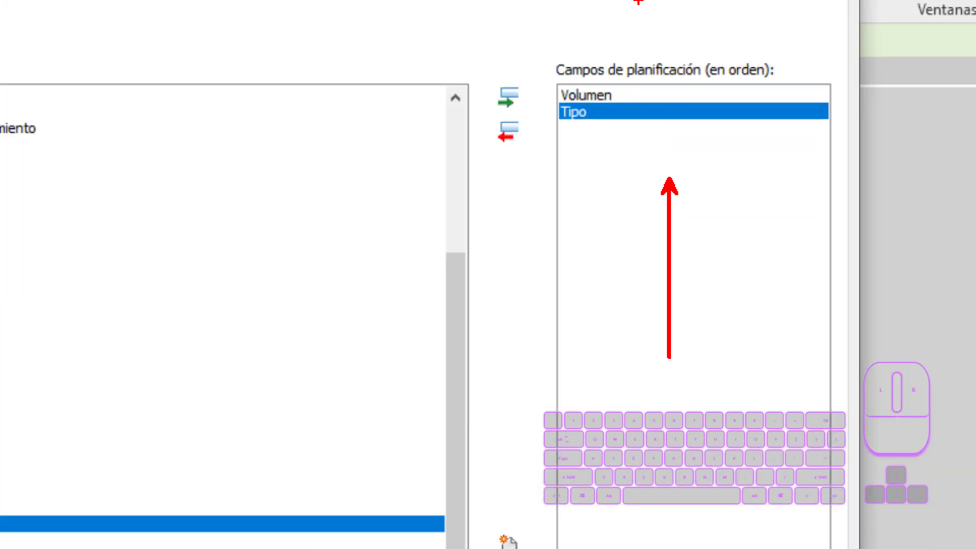
left_click_drag(547, 35, 644, 151, "ctrl")
mouse_move(680, 90)
left_mouse_down()
mouse_move(682, 109)
mouse_move(669, 109)
mouse_move(716, 114)
mouse_move(763, 206)
left_mouse_up()
key("Escape")
key("ctrl")
key("ctrl+1")
mouse_move(641, 397)
left_mouse_down("ctrl")
mouse_move(668, 424)
mouse_move(701, 218)
left_mouse_up("ctrl")
key("Escape")
- Move the Tipo field above Volumen in the scheduled field order and apply the change
left_click(661, 416)
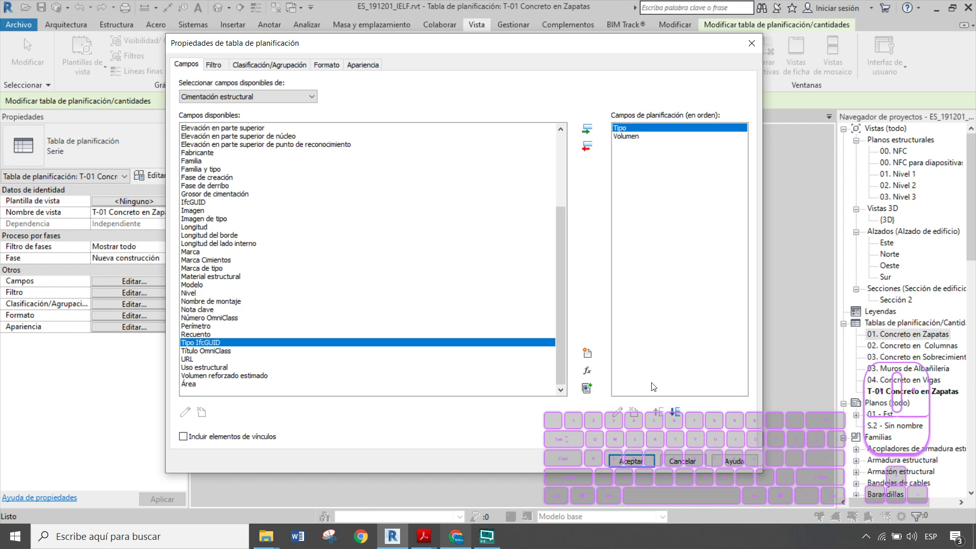
left_click(645, 461)
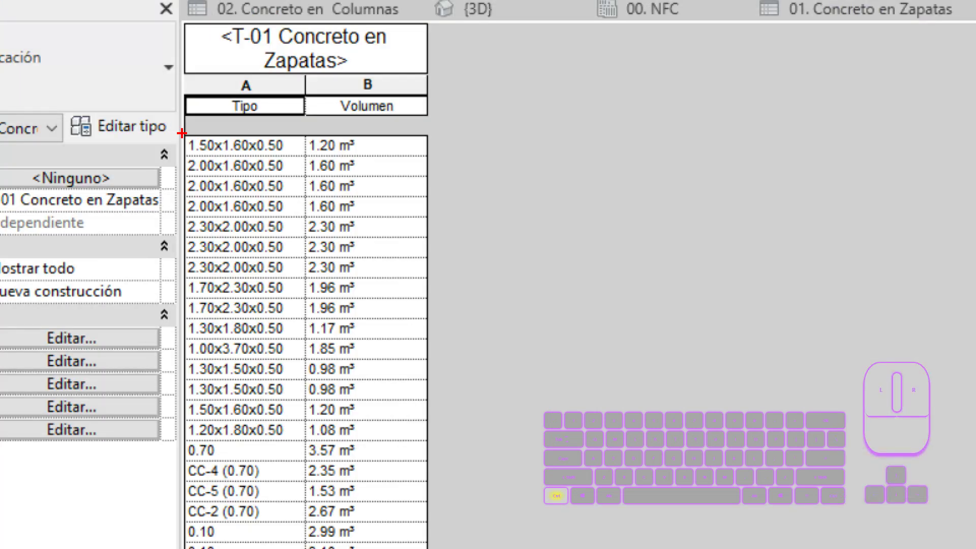
left_click_drag(190, 180, 304, 272, "ctrl")
left_click_drag(410, 320, 449, 334, "ctrl")
left_click_drag(402, 275, 572, 379, "ctrl+shift")
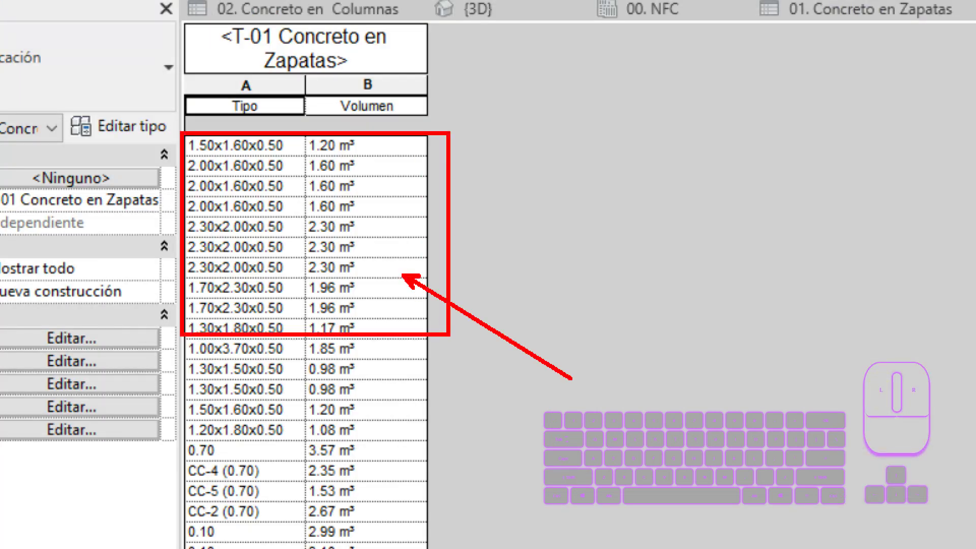
key("Escape")
- Add the Marca de tipo field to the schedule, place it first ahead of Tipo and Volumen, and apply
left_click(115, 282)
scroll(243, 305, "down", 5)
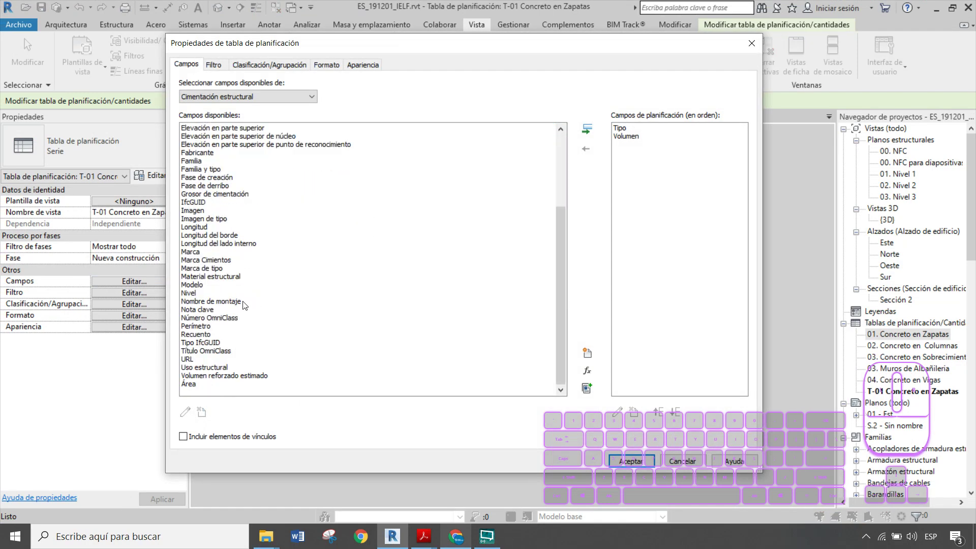
double_click(209, 268)
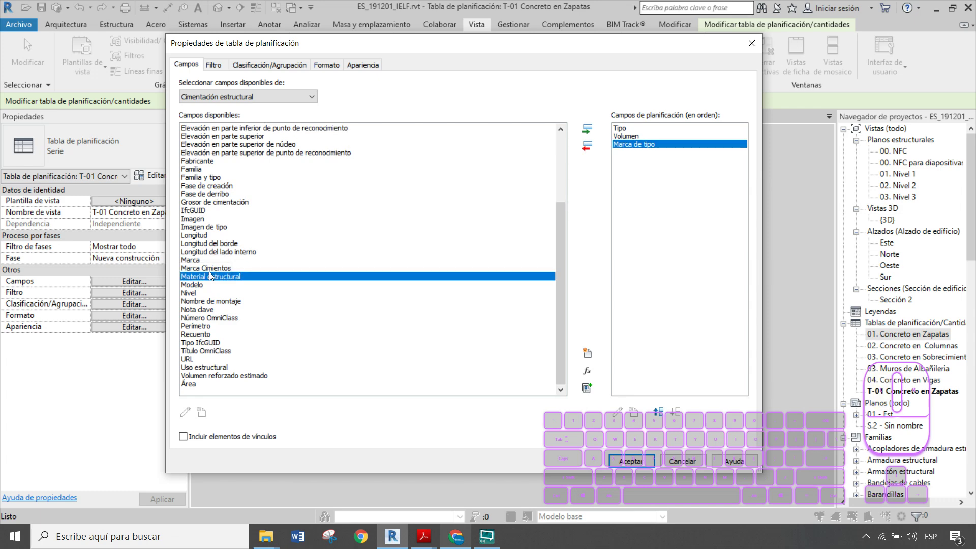
left_click(658, 412)
left_click(658, 411)
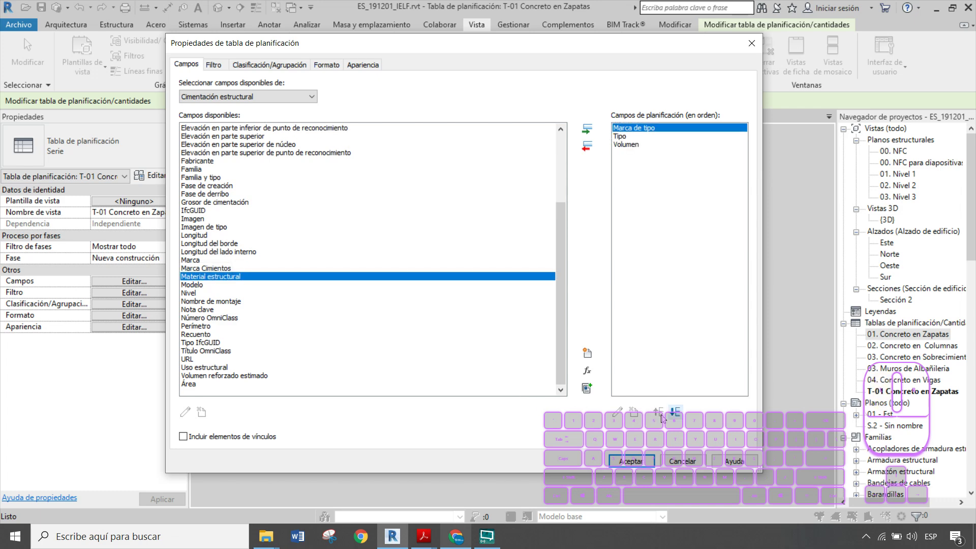
left_click(639, 461)
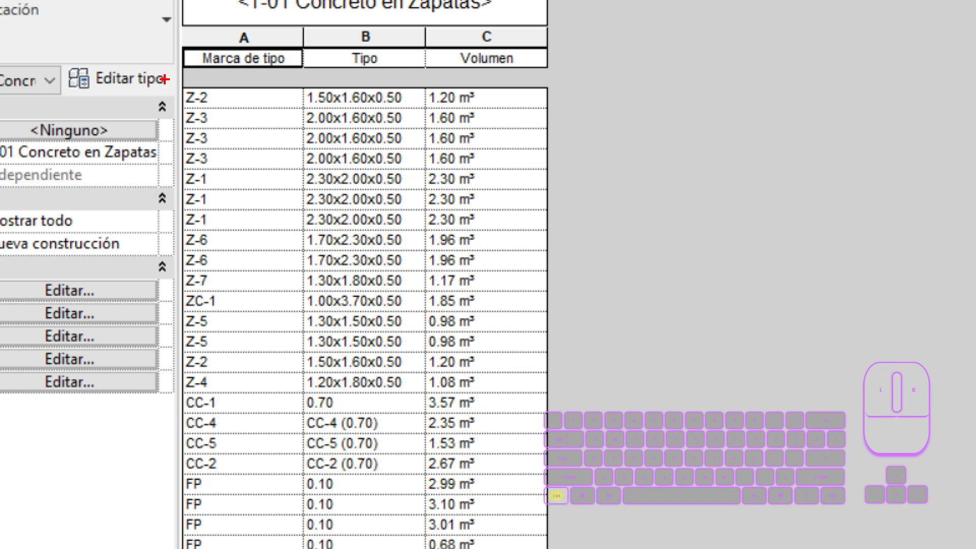
left_click_drag(184, 85, 228, 487, "ctrl")
key("Escape")
key("ctrl")
key("ctrl+1")
left_click(218, 373)
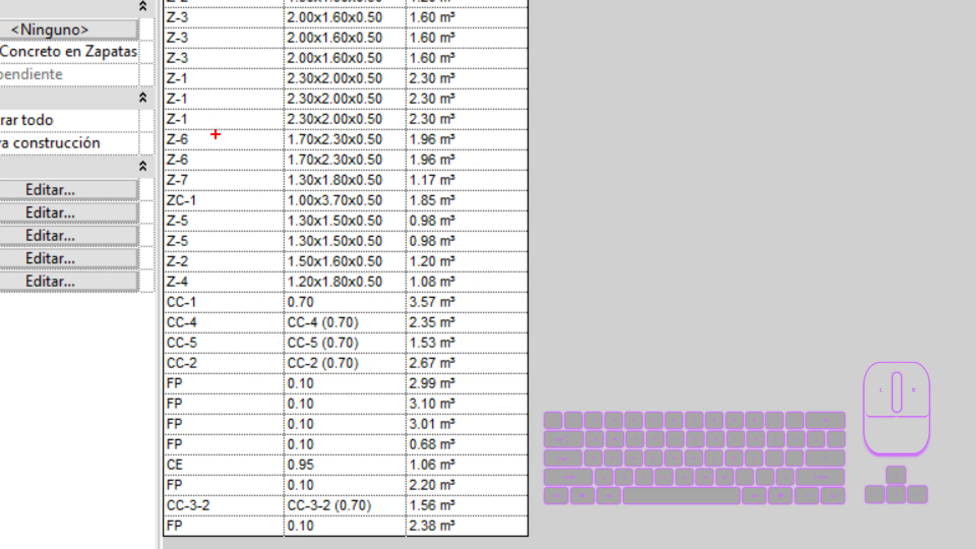
left_click_drag(297, 27, 305, 37, "ctrl+shift")
key("Escape")
key("ctrl")
left_click_drag(142, 290, 534, 378, "ctrl")
key("Escape")
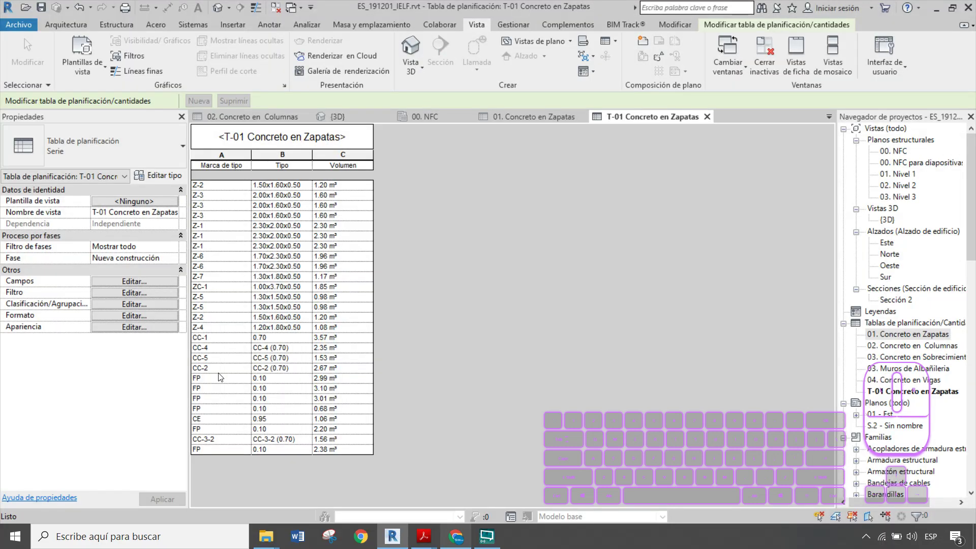
key("ctrl")
key("ctrl+1")
left_click(0, 320)
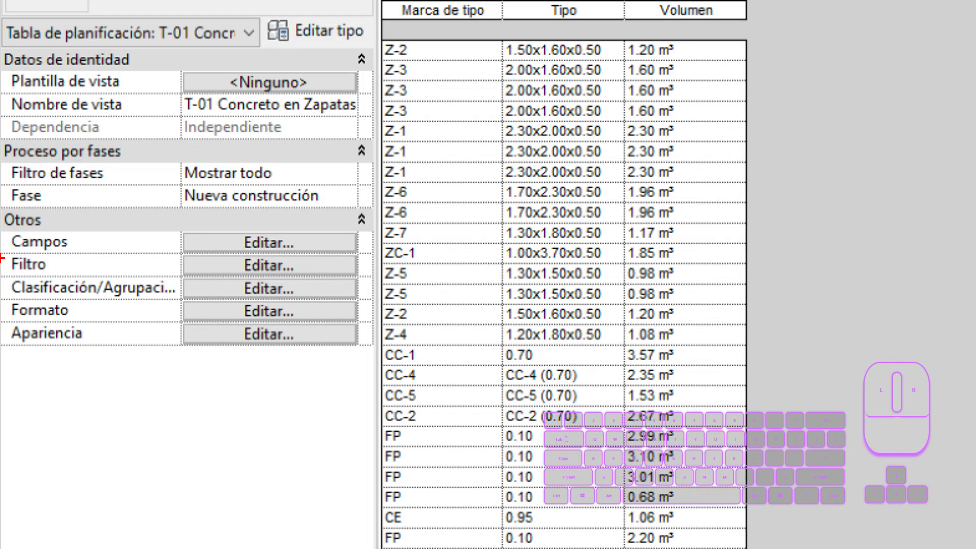
left_click_drag(3, 249, 366, 282, "ctrl+shift")
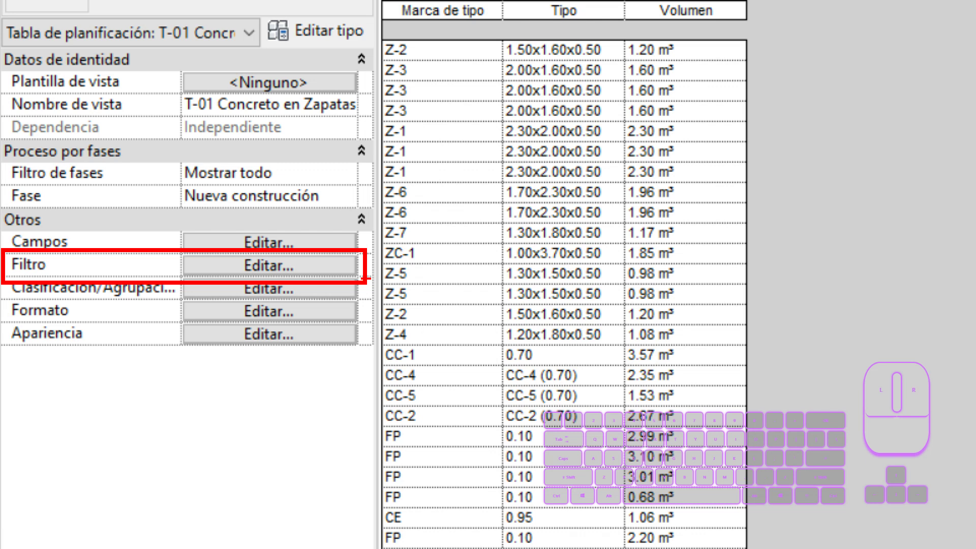
key("ctrl+shift")
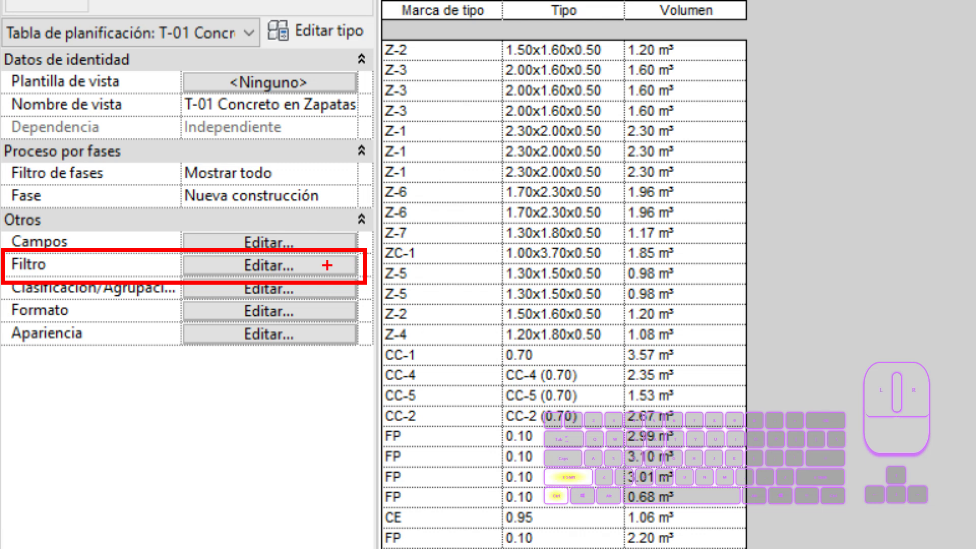
key("Escape")
- Filter the T-01 Concreto en Zapatas schedule to elements whose Marca de tipo meets the condition "empieza por" Z, and apply it
left_click(136, 295)
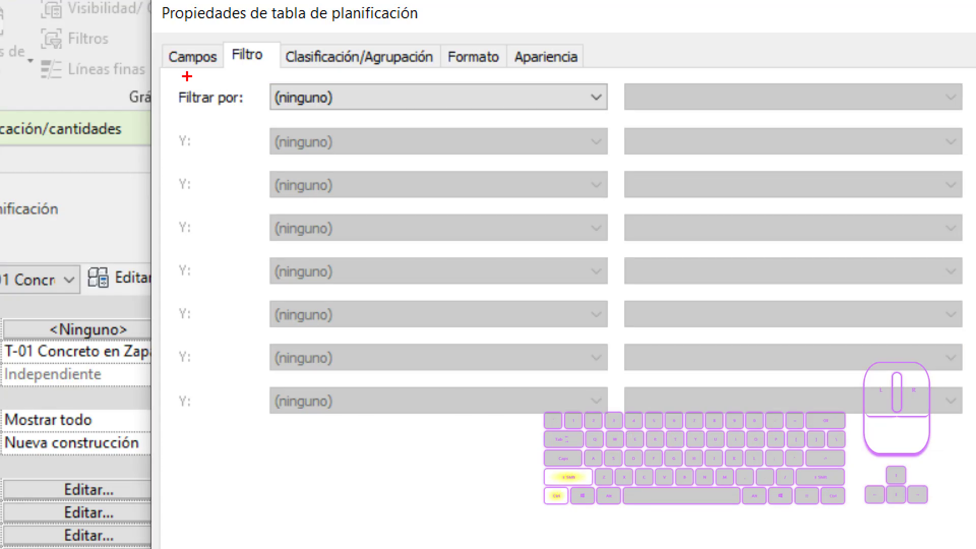
left_click_drag(187, 77, 208, 196, "ctrl+shift")
key("b")
mouse_move(218, 37)
left_mouse_down("ctrl")
mouse_move(279, 53)
mouse_move(281, 71)
left_mouse_up("ctrl")
key("Escape")
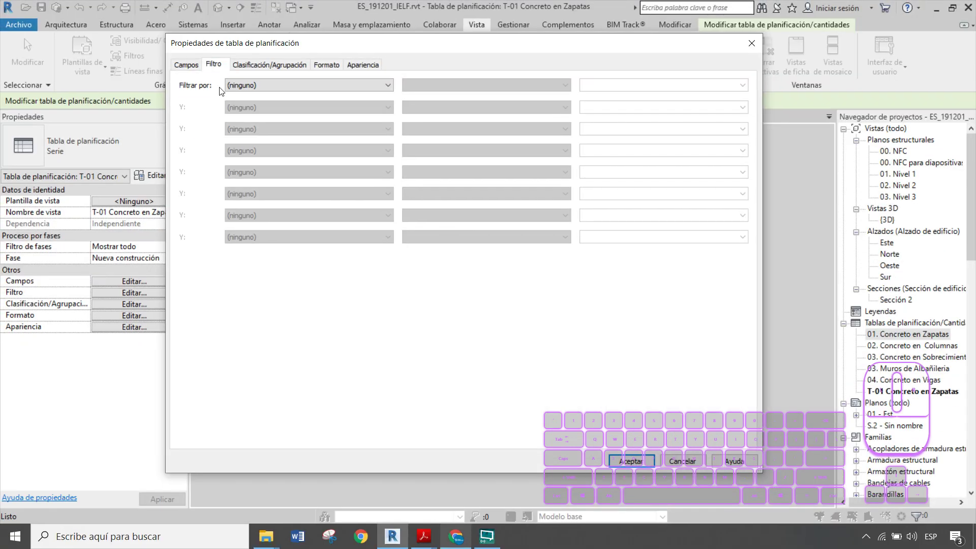
left_click(249, 84)
left_click(265, 104)
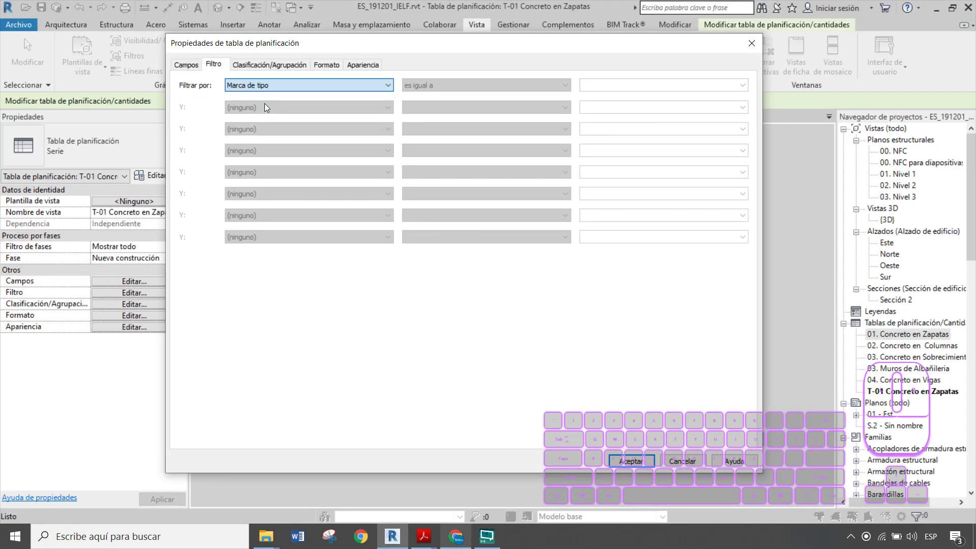
left_click(426, 84)
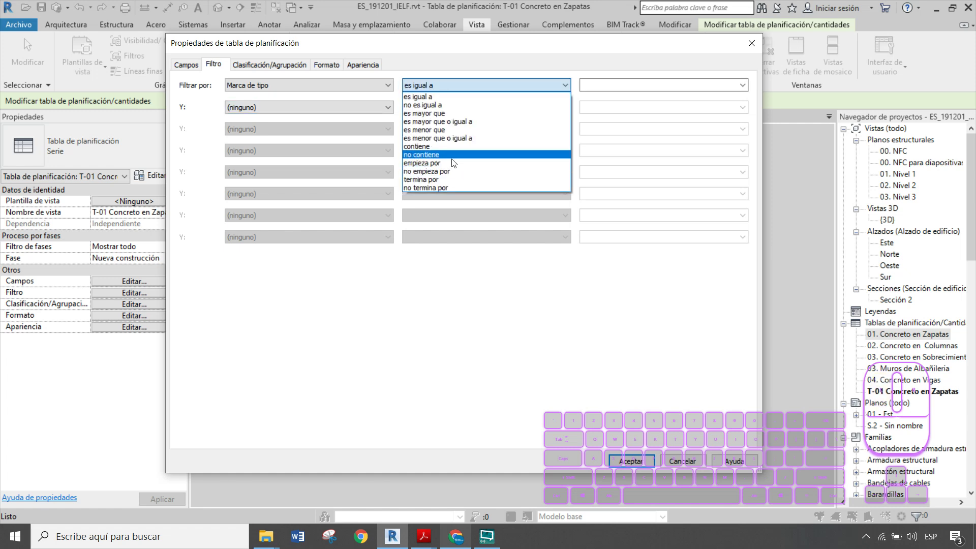
left_click(465, 158)
left_click(628, 86)
type("Z")
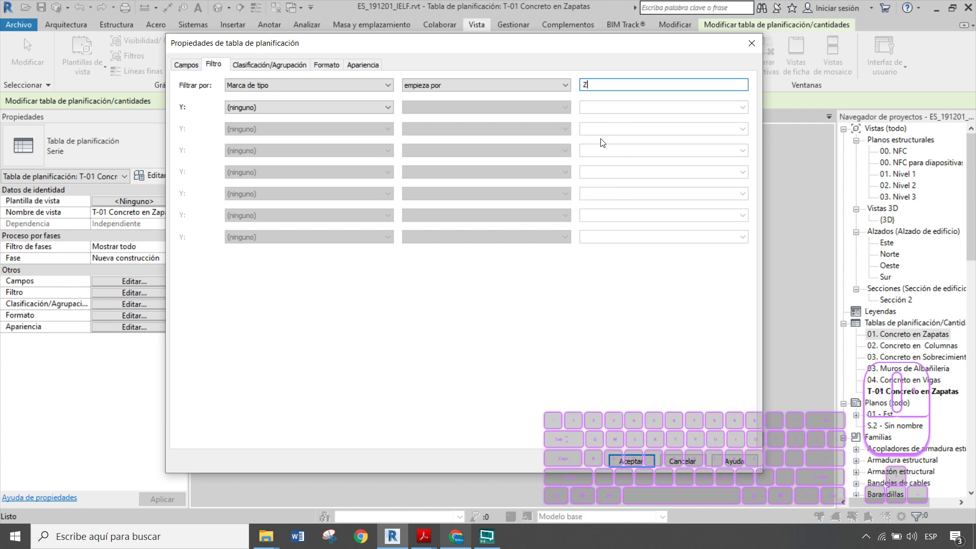
left_click(637, 466)
key("ctrl")
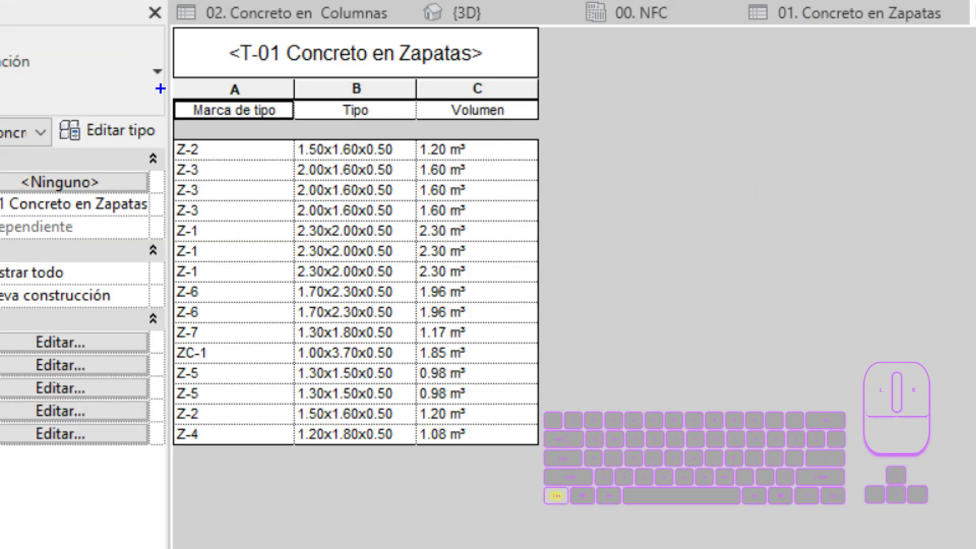
left_click_drag(184, 151, 236, 341, "ctrl")
left_click_drag(264, 464, 264, 464, "ctrl")
left_click_drag(193, 131, 224, 66, "ctrl+shift")
key("r")
left_click_drag(170, 133, 192, 161, "ctrl")
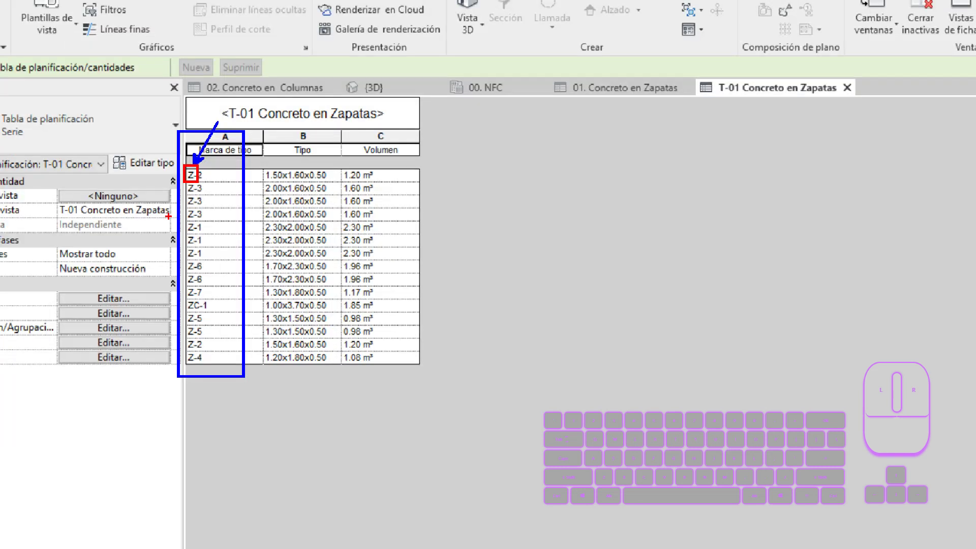
key("Escape")
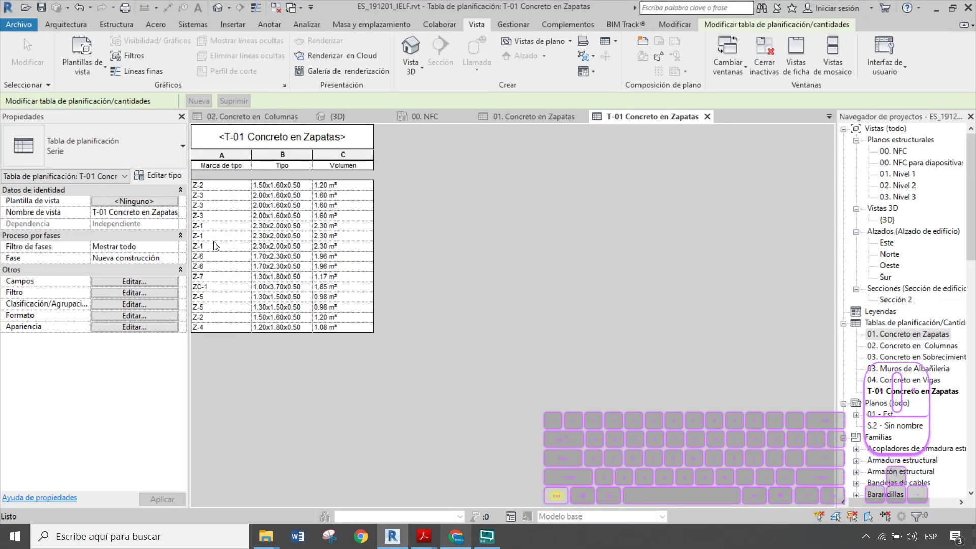
key("ctrl+1")
left_click(255, 244)
left_click_drag(316, 431, 316, 142)
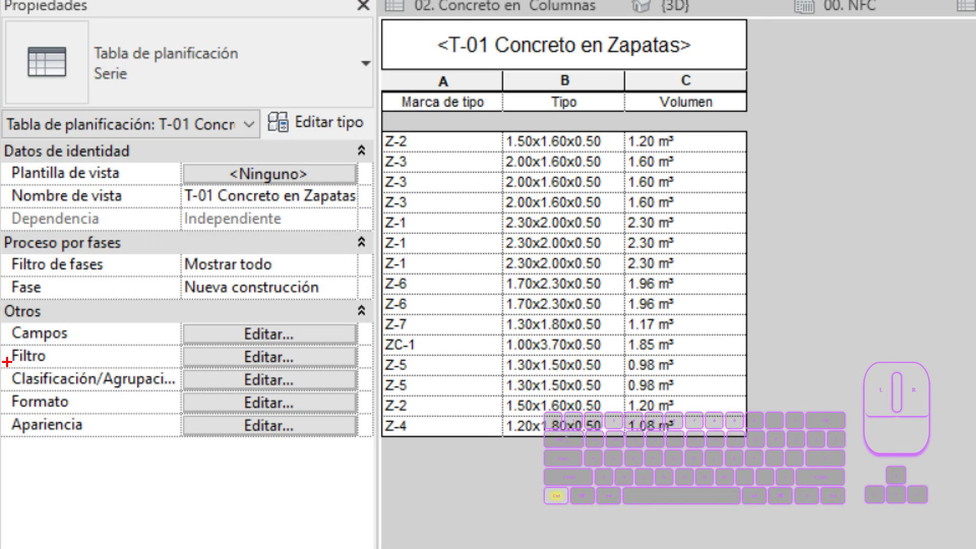
mouse_move(7, 361)
left_mouse_down("ctrl")
mouse_move(351, 398)
mouse_move(340, 383)
mouse_move(420, 486)
left_mouse_up("ctrl")
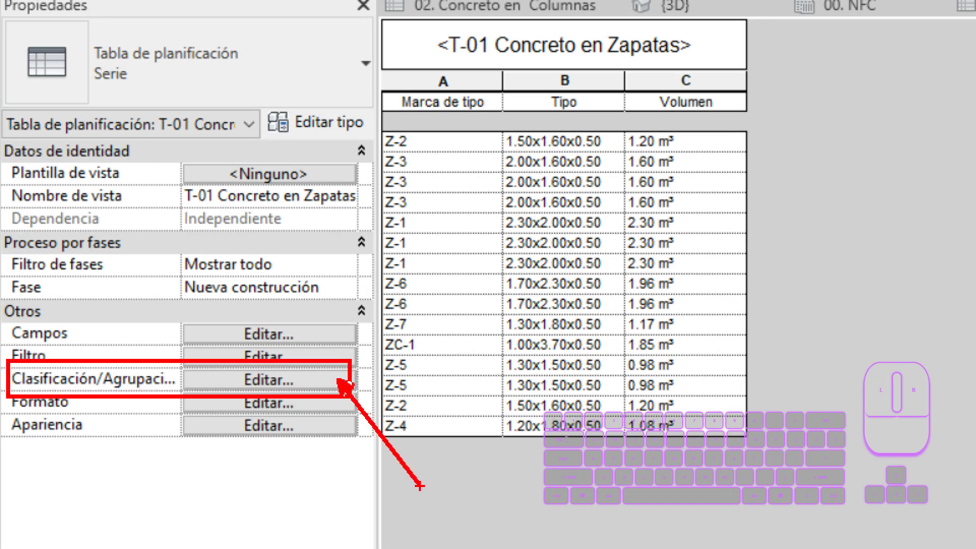
key("Escape")
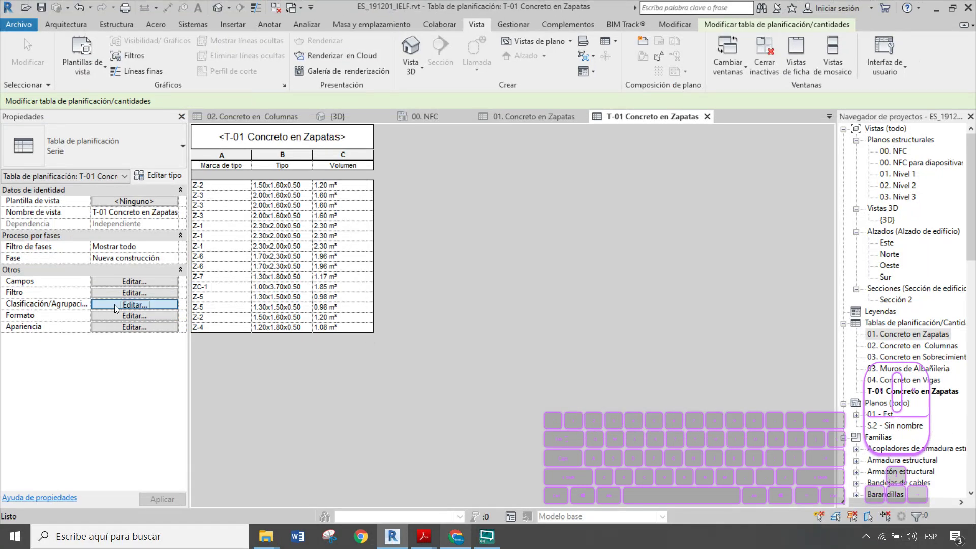
- Sort the footing schedule by Marca de tipo in ascending order and apply the sorting
left_click(128, 305)
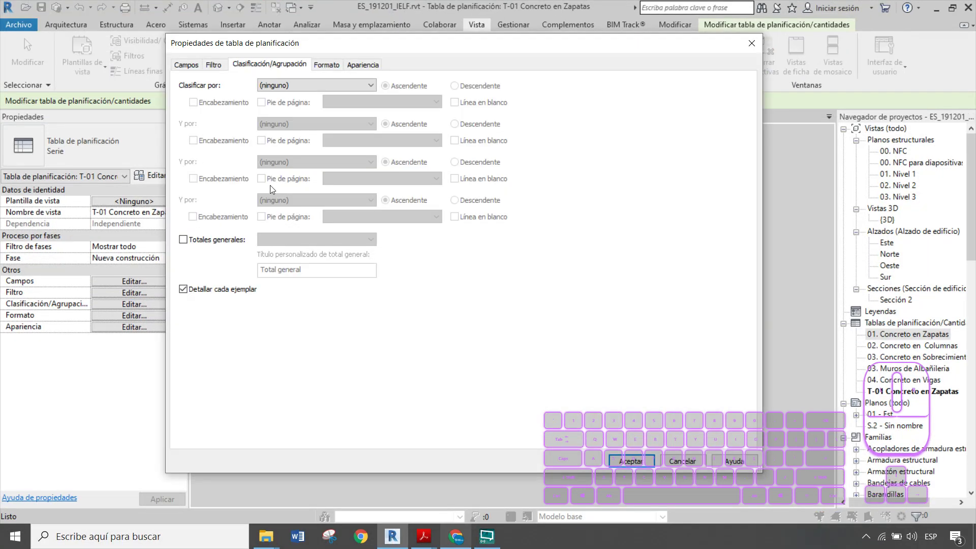
key("ctrl+1")
left_click(208, 97)
left_click_drag(126, 55, 840, 127, "ctrl")
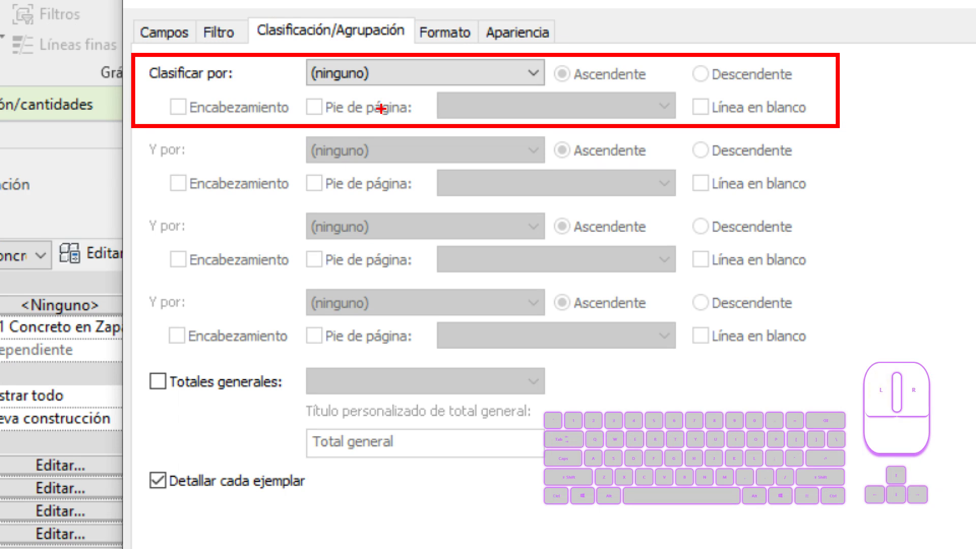
mouse_move(459, 76)
left_mouse_down("ctrl+shift")
mouse_move(473, 327)
mouse_move(464, 344)
left_mouse_up("ctrl+shift")
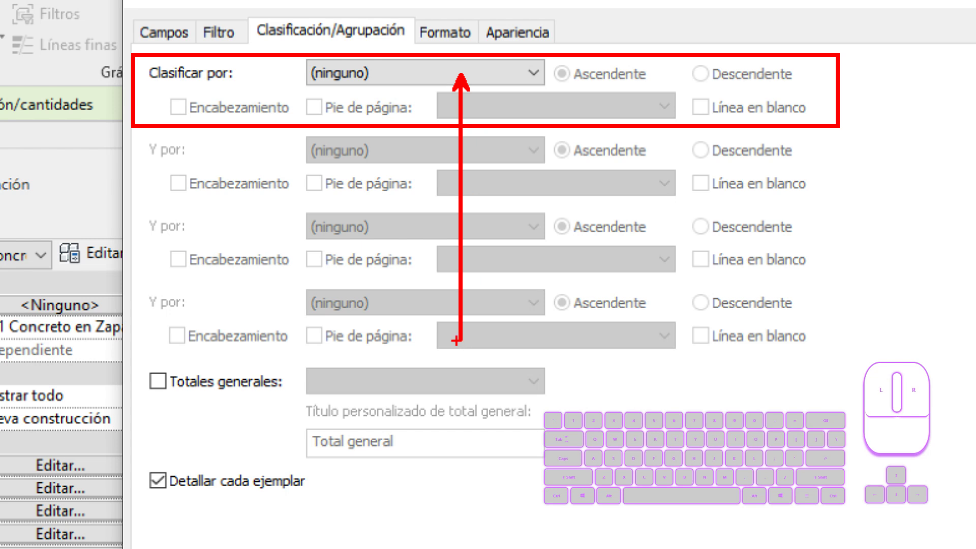
key("Escape")
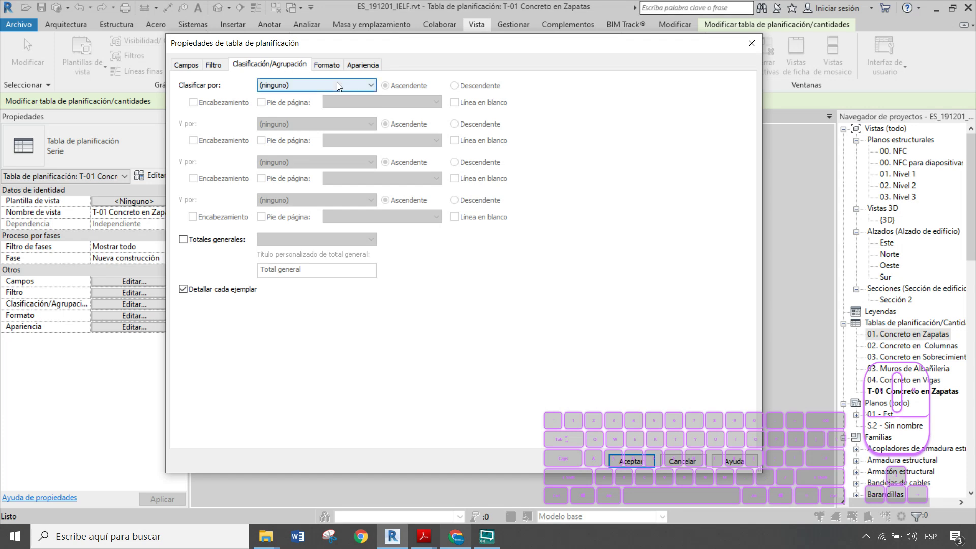
left_click(337, 84)
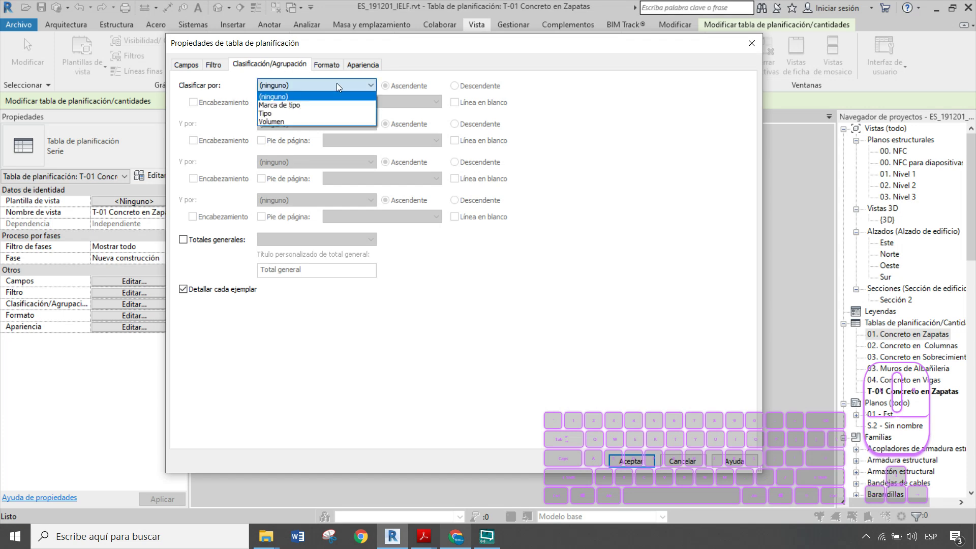
left_click(334, 105)
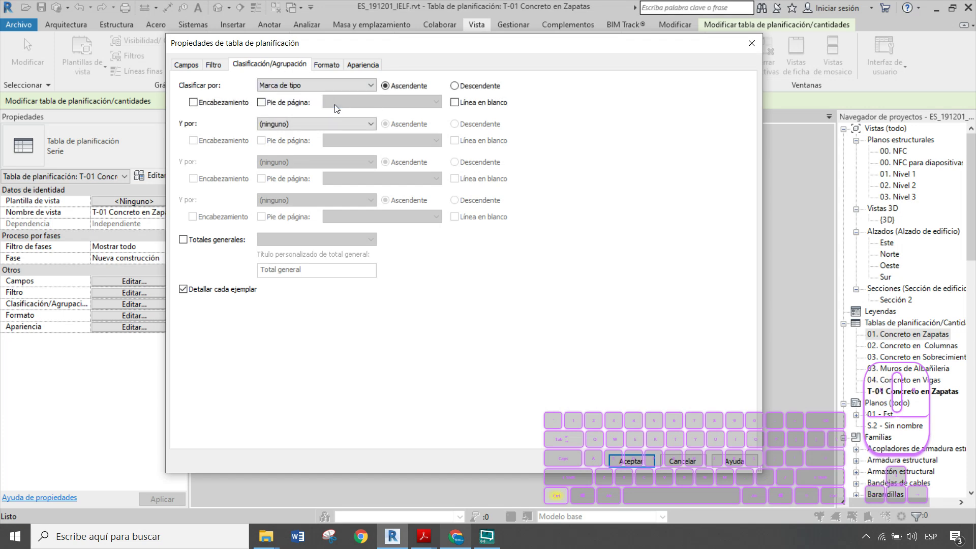
key("ctrl+1")
left_click(342, 81)
mouse_move(341, 82)
left_mouse_down()
mouse_move(494, 83)
mouse_move(503, 55)
left_mouse_up()
key("Escape")
left_click(629, 464)
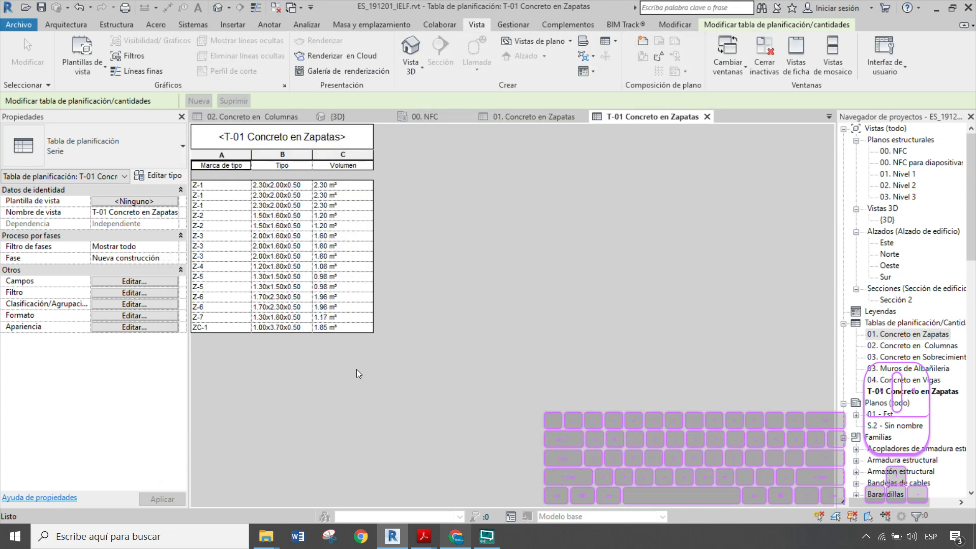
key("ctrl+1")
left_click_drag(242, 328, 240, 183, "ctrl+shift")
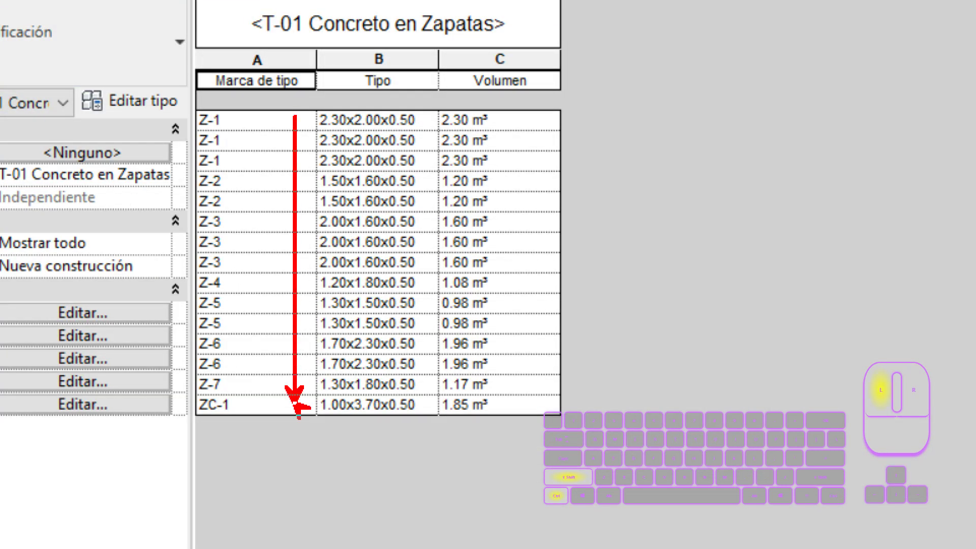
left_click_drag(294, 116, 293, 116, "ctrl+shift")
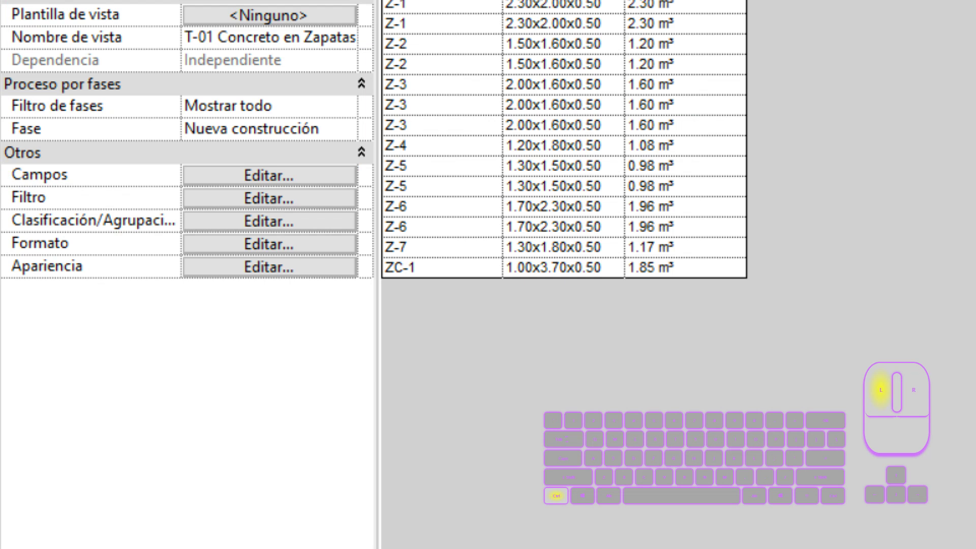
mouse_move(7, 160)
left_mouse_down("ctrl")
mouse_move(365, 193)
mouse_move(521, 409)
left_mouse_up("ctrl")
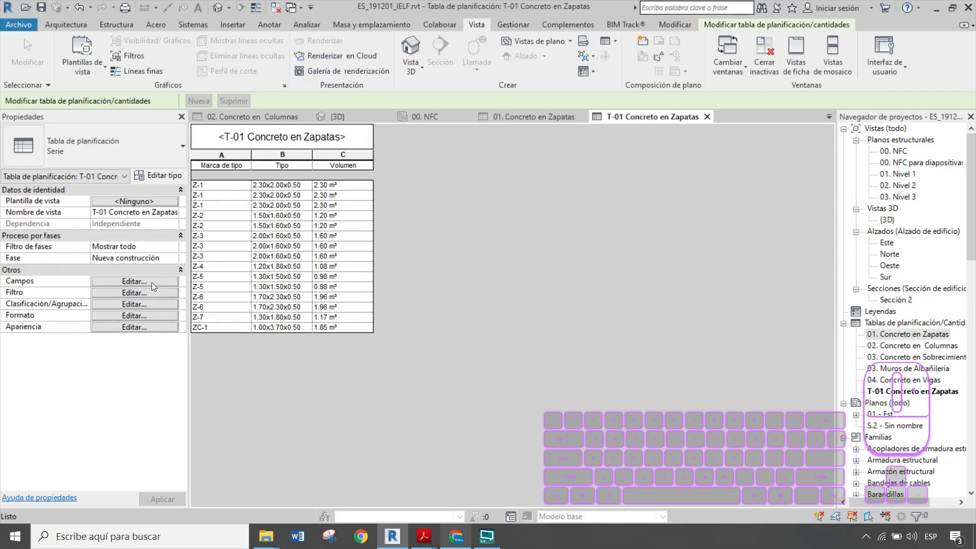
- Reopen the schedule's fields and add Anchura, Longitud, Grosor de cimentación and Recuento
left_click(304, 177)
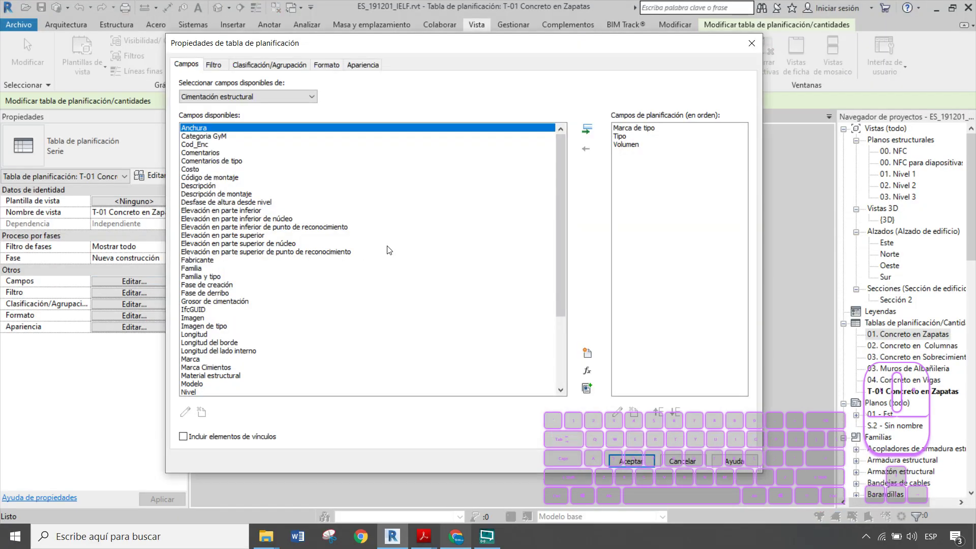
double_click(231, 129)
scroll(203, 285, "down", 3)
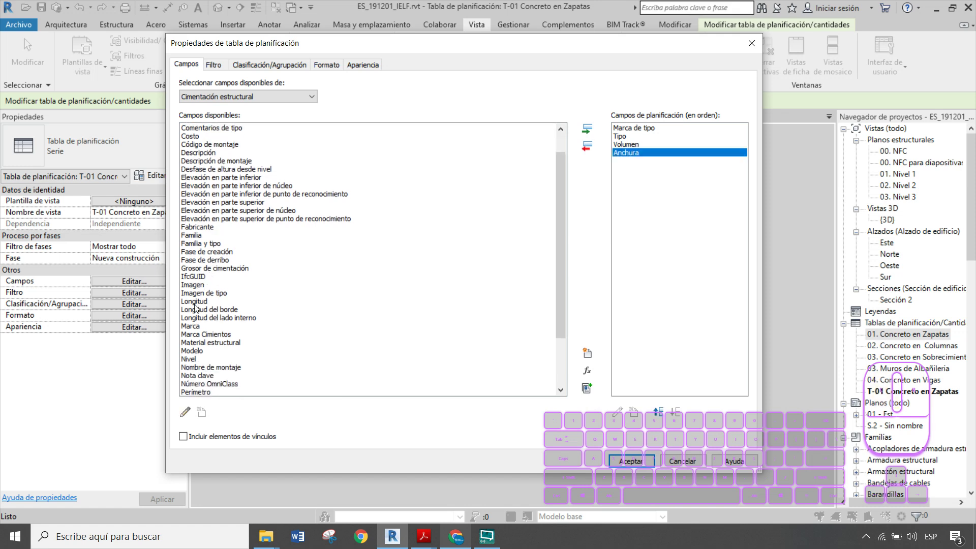
double_click(195, 304)
scroll(199, 302, "down", 3)
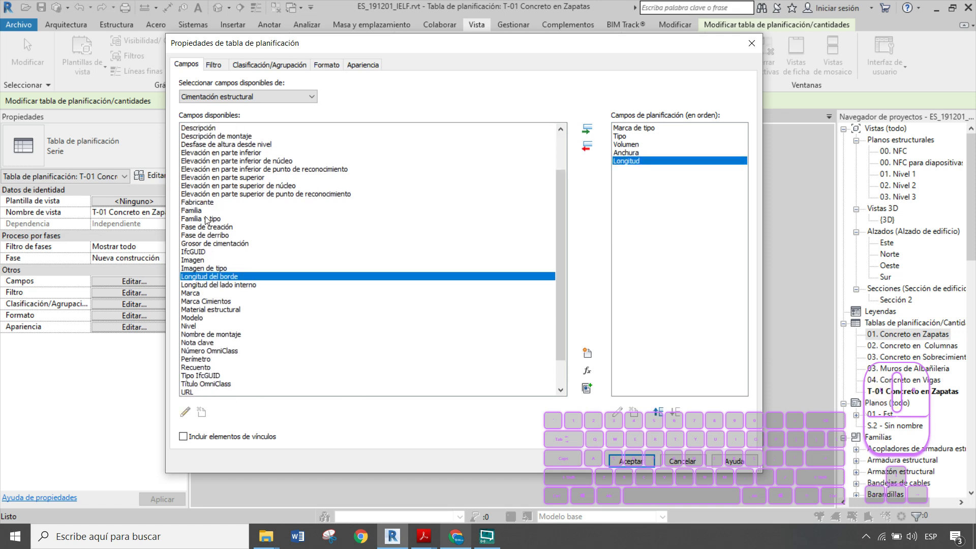
double_click(222, 243)
scroll(229, 279, "down", 3)
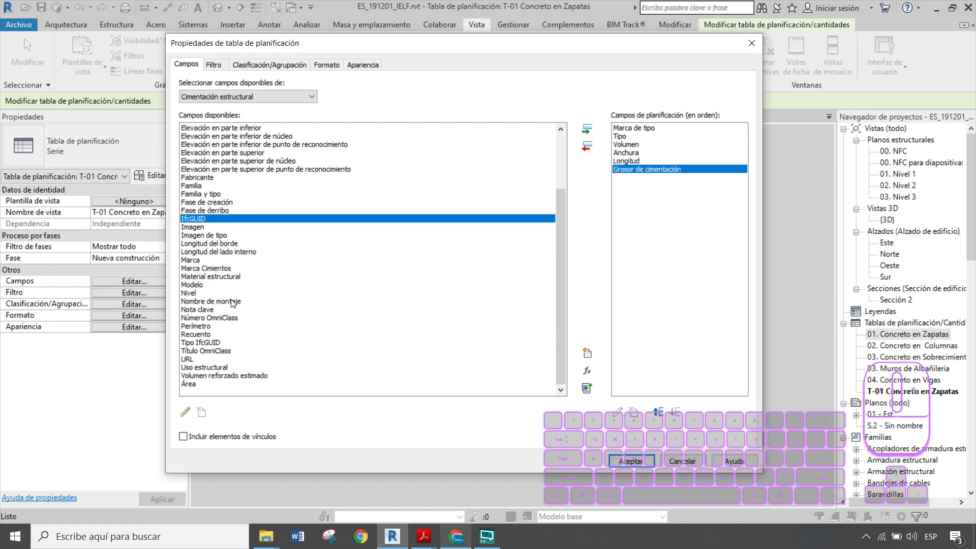
double_click(205, 334)
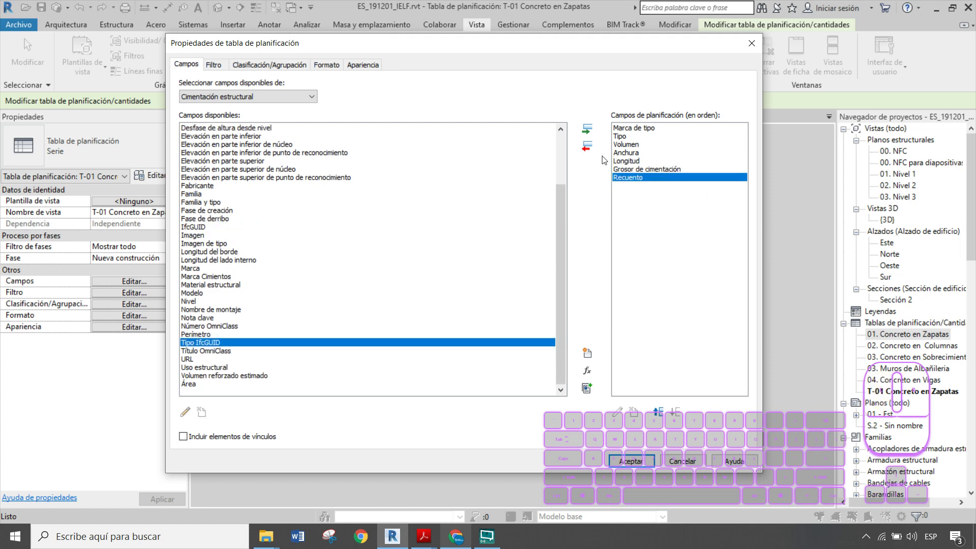
- Move the Volumen field to the end of the scheduled fields, after Recuento, and apply the field changes
left_click(626, 144)
left_click(678, 412)
left_click(678, 412)
left_click(678, 411)
left_click(678, 411)
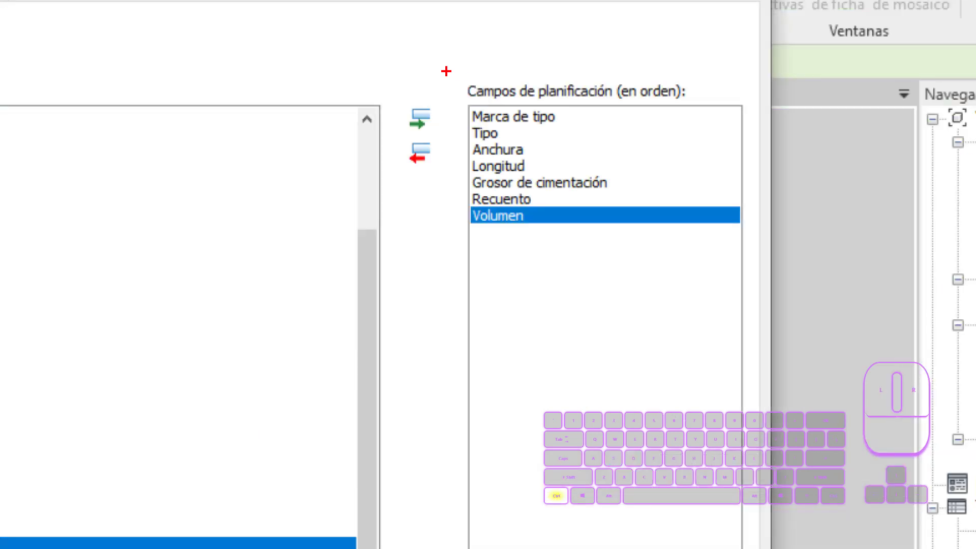
left_click_drag(446, 66, 687, 276, "ctrl")
left_click_drag(658, 219, 658, 113, "ctrl+shift")
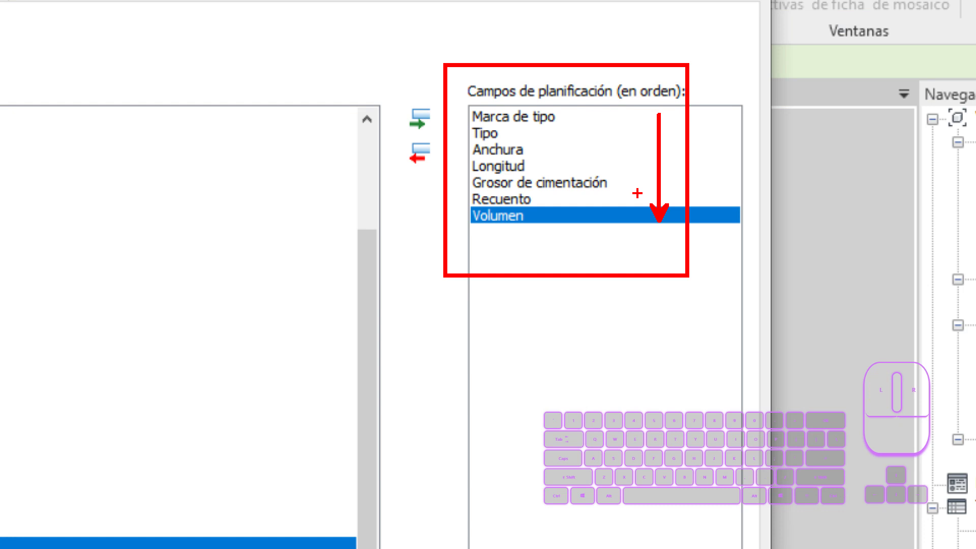
key("Escape")
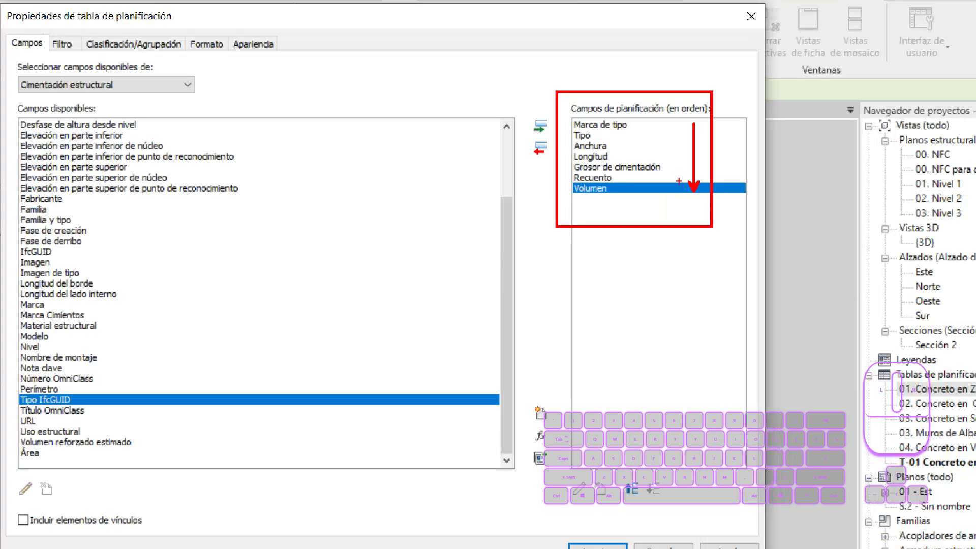
left_click(638, 461)
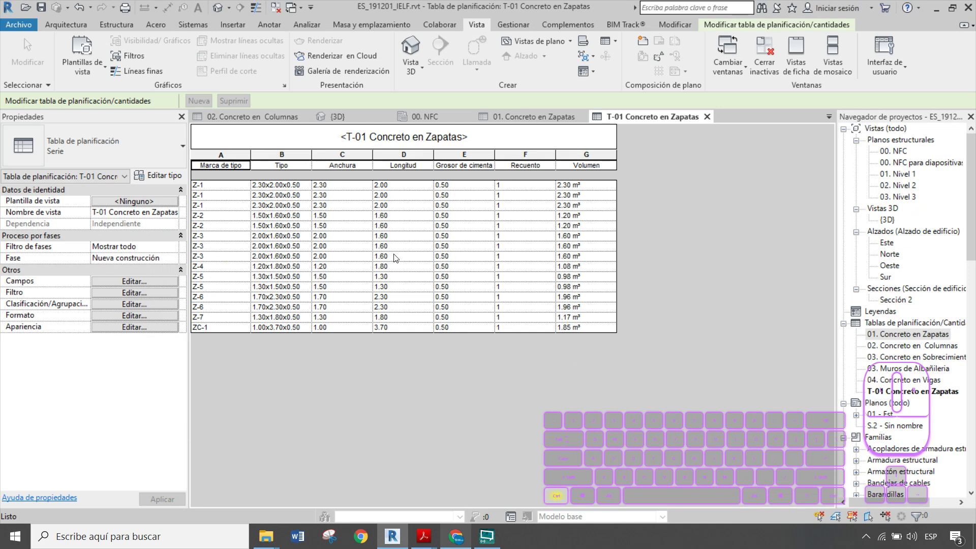
key("ctrl+1")
left_click_drag(275, 73, 643, 445, "ctrl")
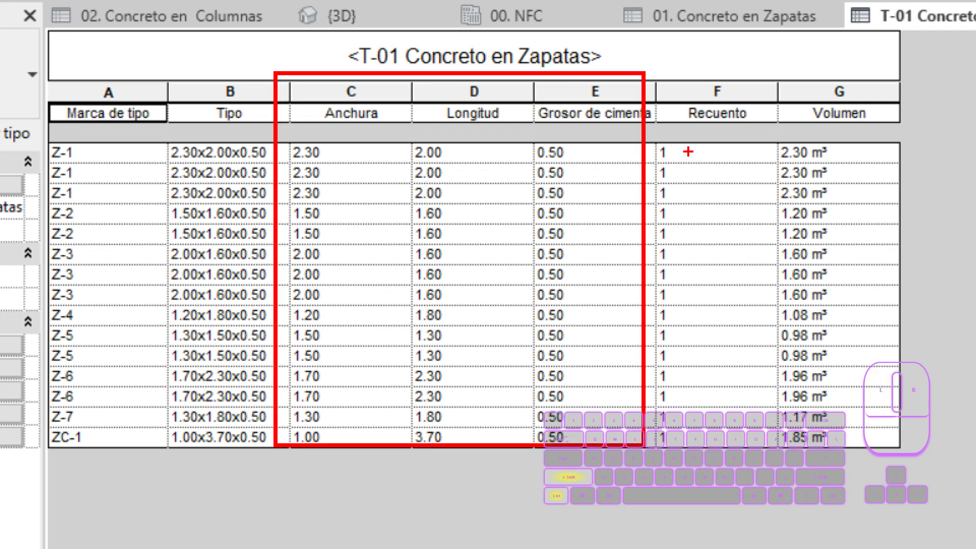
left_click_drag(688, 151, 738, 80, "ctrl+shift")
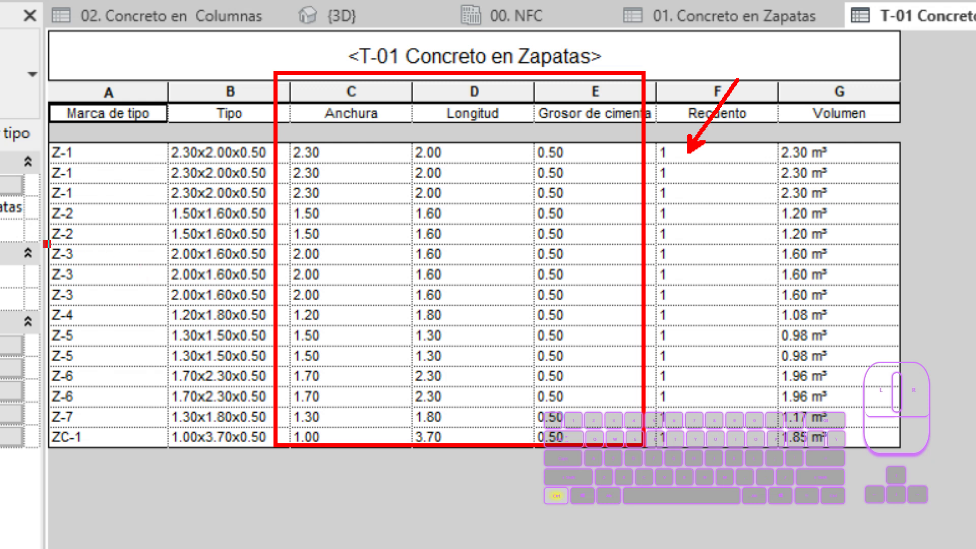
left_click_drag(45, 242, 911, 303, "ctrl")
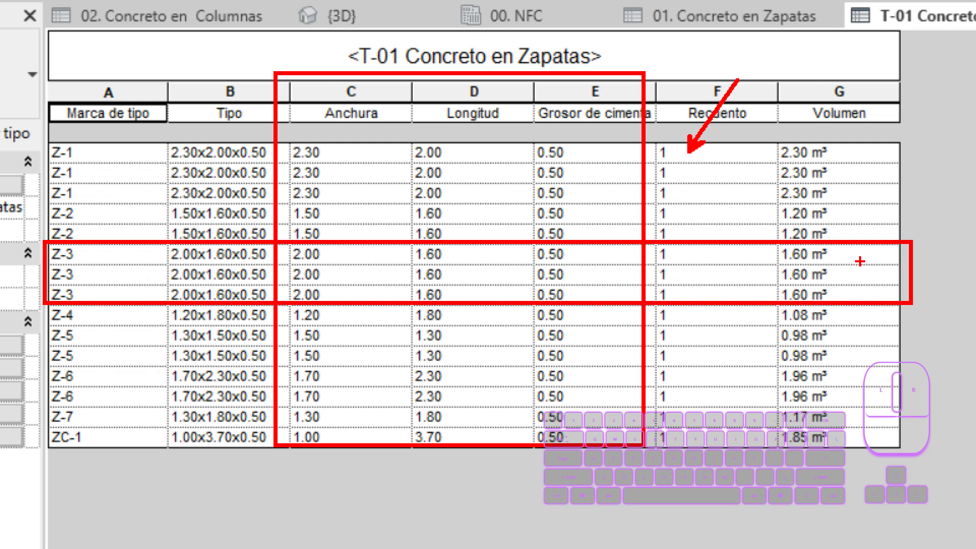
left_click_drag(856, 256, 913, 210, "ctrl+shift")
mouse_move(33, 131)
left_mouse_down("ctrl")
mouse_move(44, 143)
mouse_move(930, 207)
left_mouse_up("ctrl")
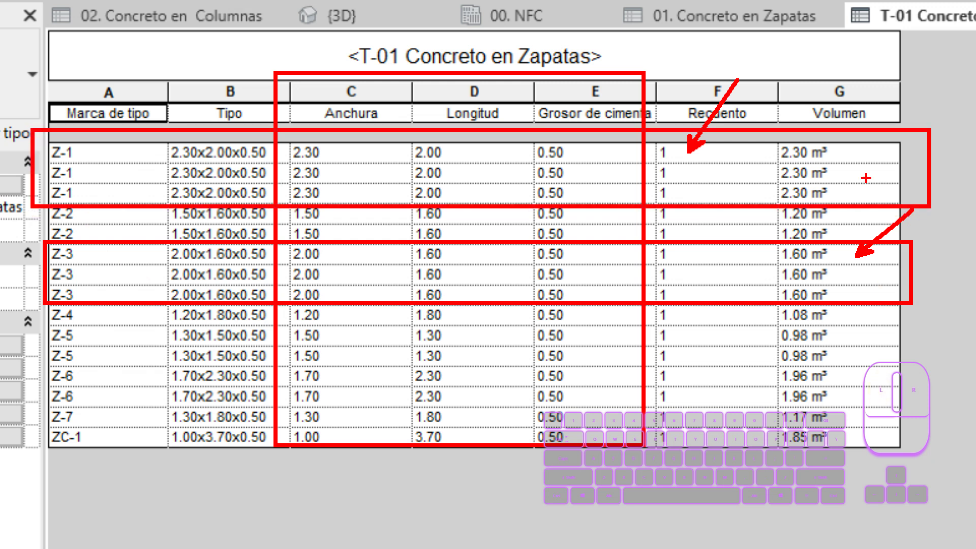
left_click_drag(851, 148, 895, 92, "ctrl+shift")
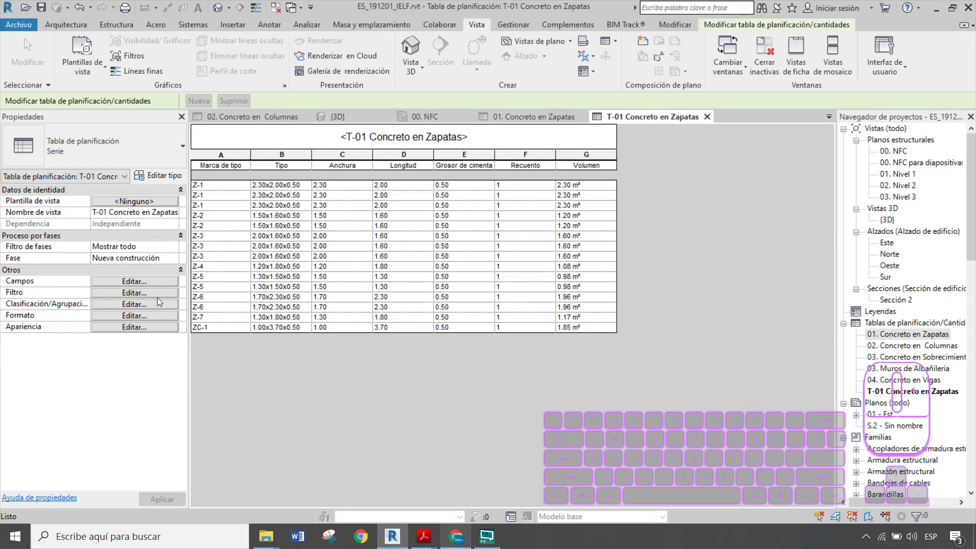
- Turn off Detallar cada ejemplar in the schedule's sorting and grouping settings and apply it to group identical footings
left_click(166, 304)
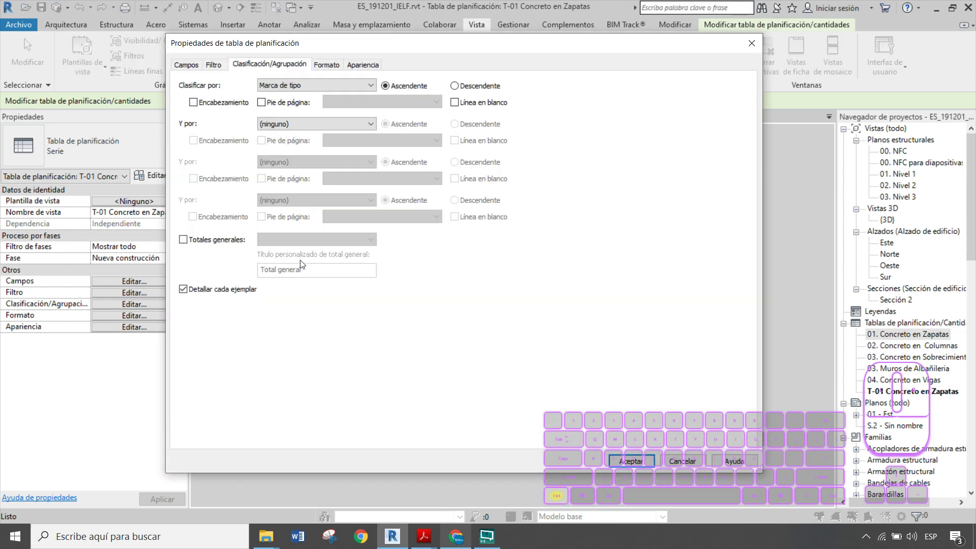
key("ctrl+1")
left_click(238, 271)
left_click_drag(99, 283, 302, 324, "ctrl")
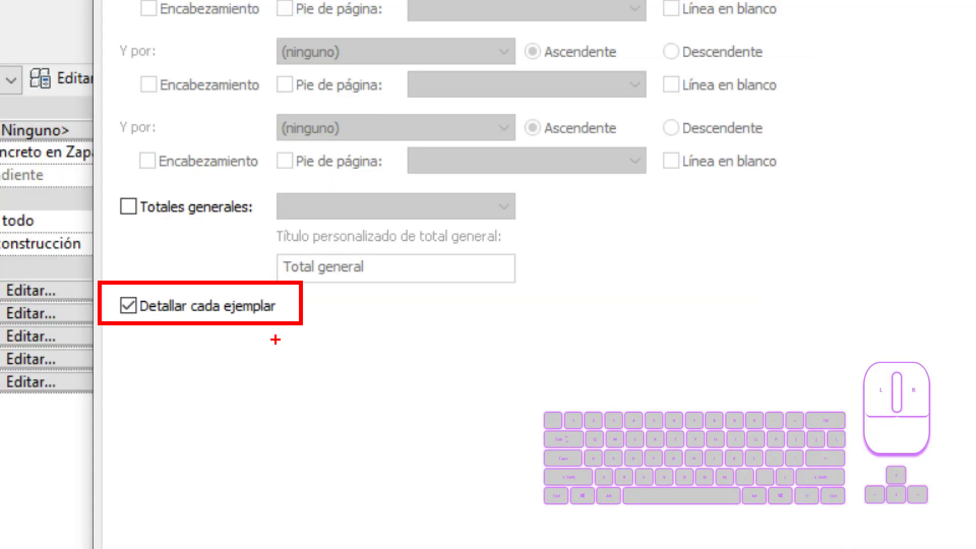
left_click_drag(140, 315, 206, 414, "ctrl+shift")
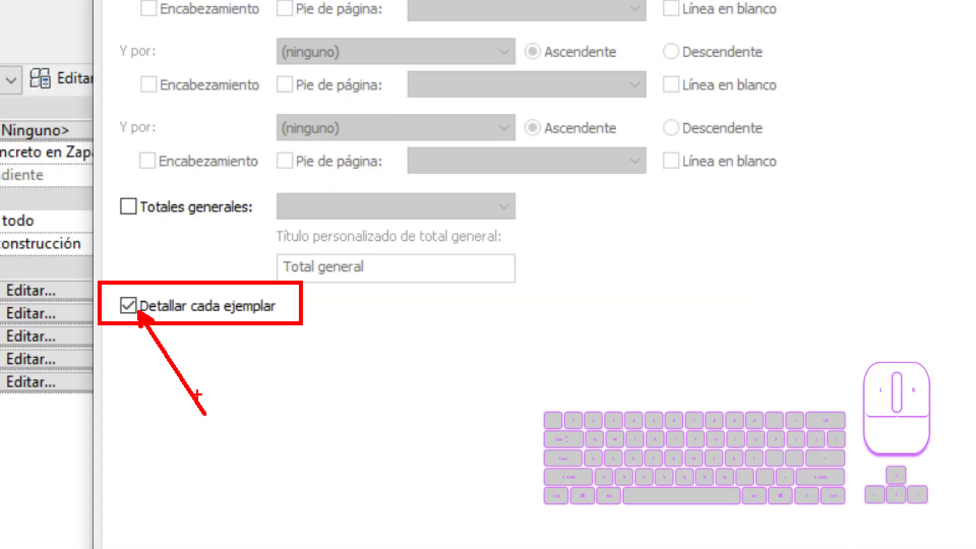
key("Escape")
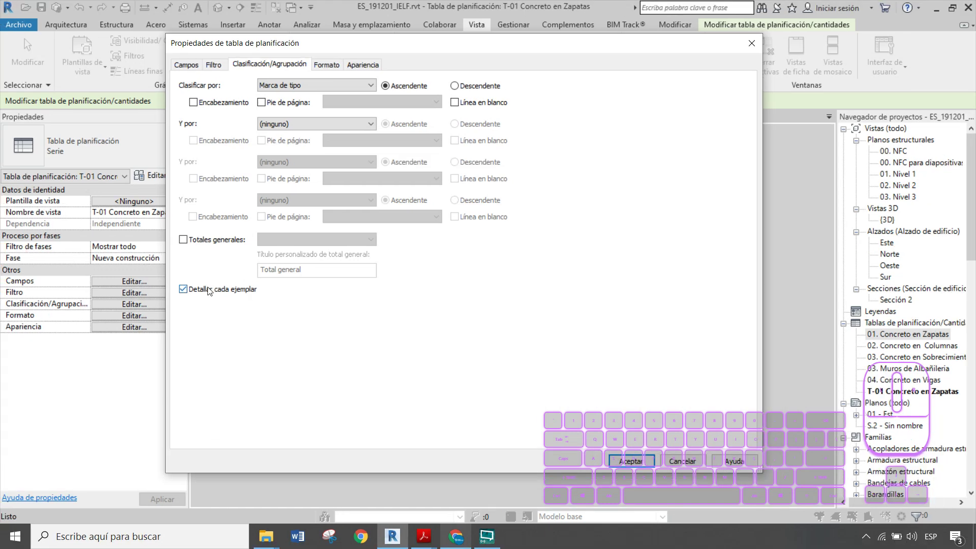
left_click(184, 289)
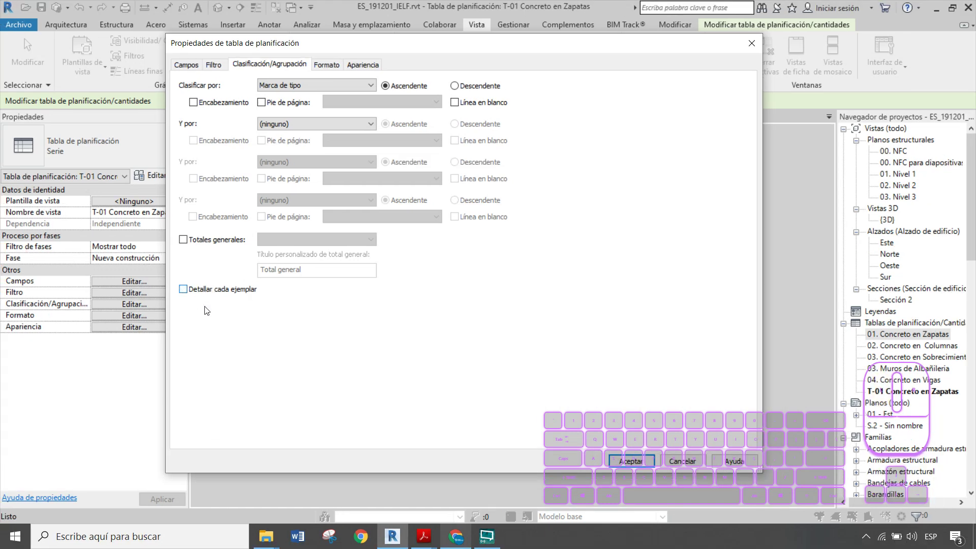
left_click(635, 459)
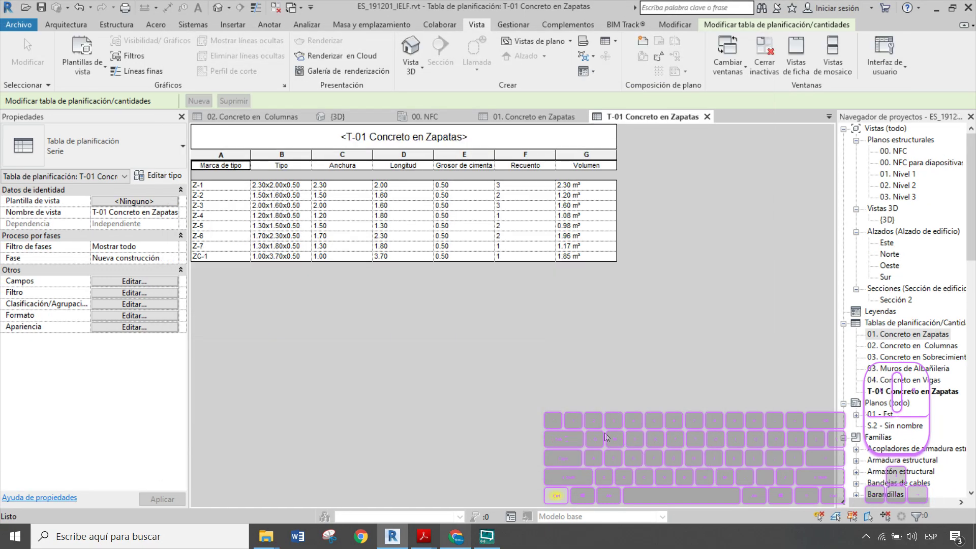
key("ctrl+1")
left_click(344, 219)
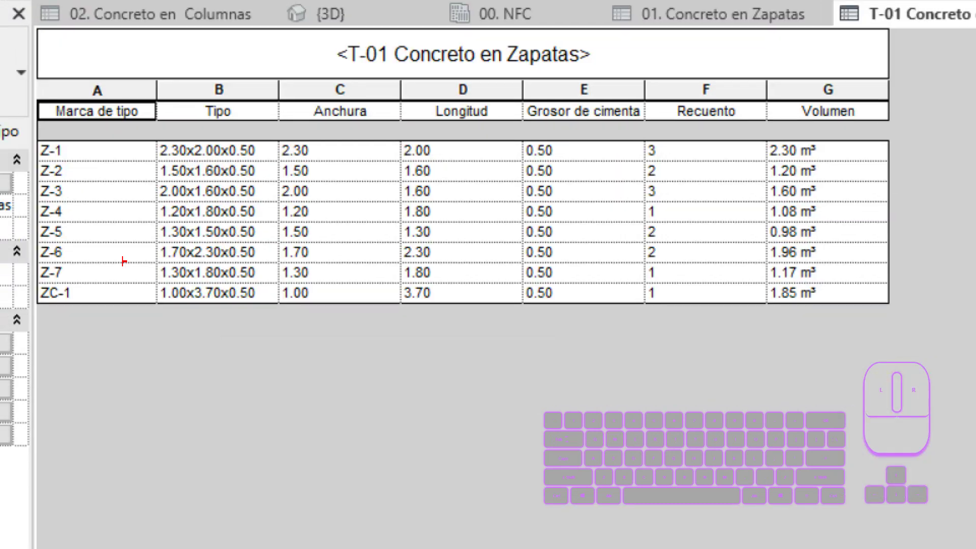
mouse_move(29, 141)
left_mouse_down("ctrl")
mouse_move(715, 159)
mouse_move(700, 162)
left_mouse_up("ctrl")
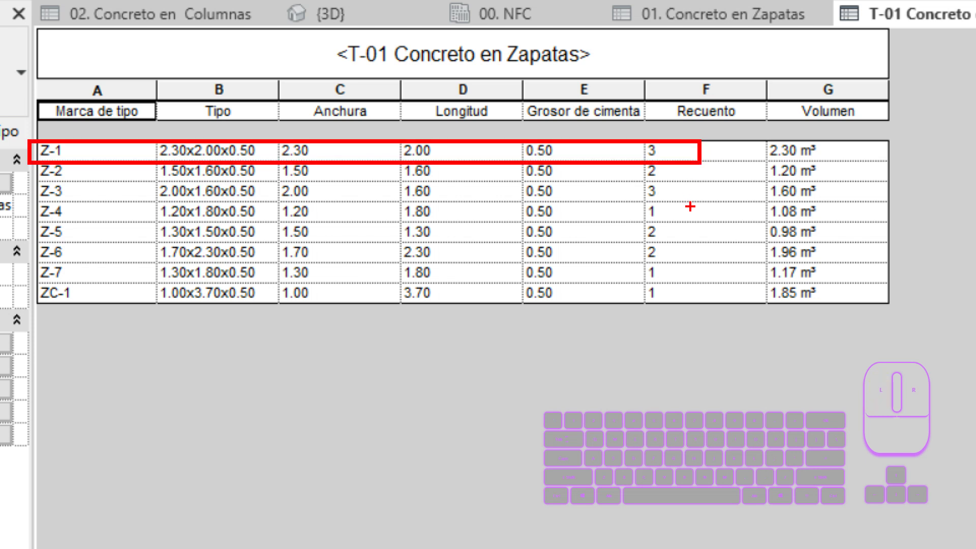
mouse_move(764, 138)
left_mouse_down("ctrl")
mouse_move(830, 161)
mouse_move(885, 111)
left_mouse_up("ctrl")
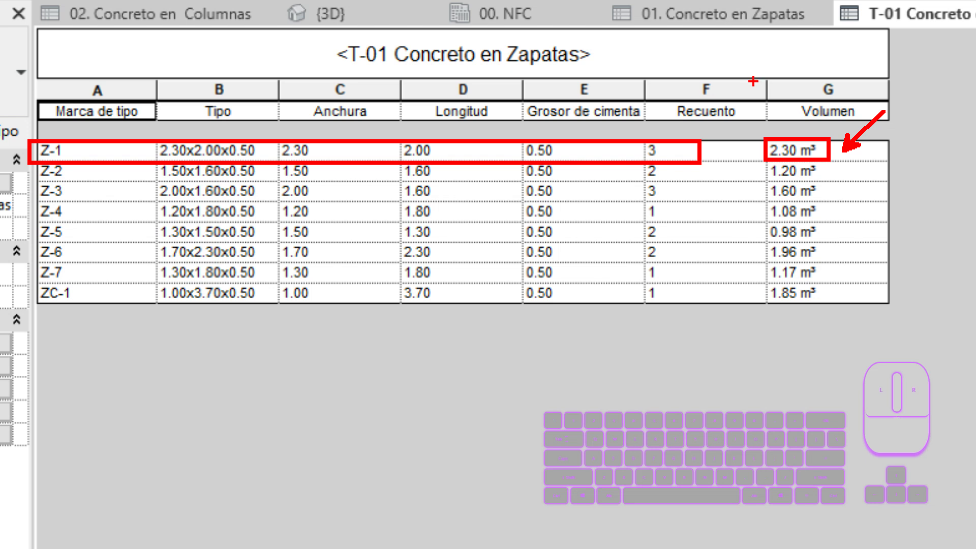
key("b")
left_click_drag(760, 72, 895, 319, "ctrl")
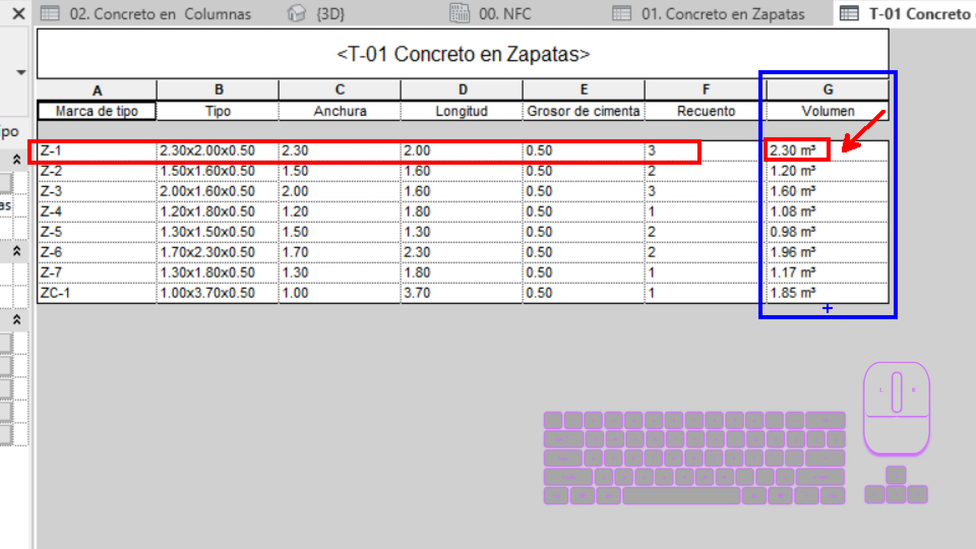
left_click_drag(805, 311, 829, 391, "ctrl+shift")
type("t")
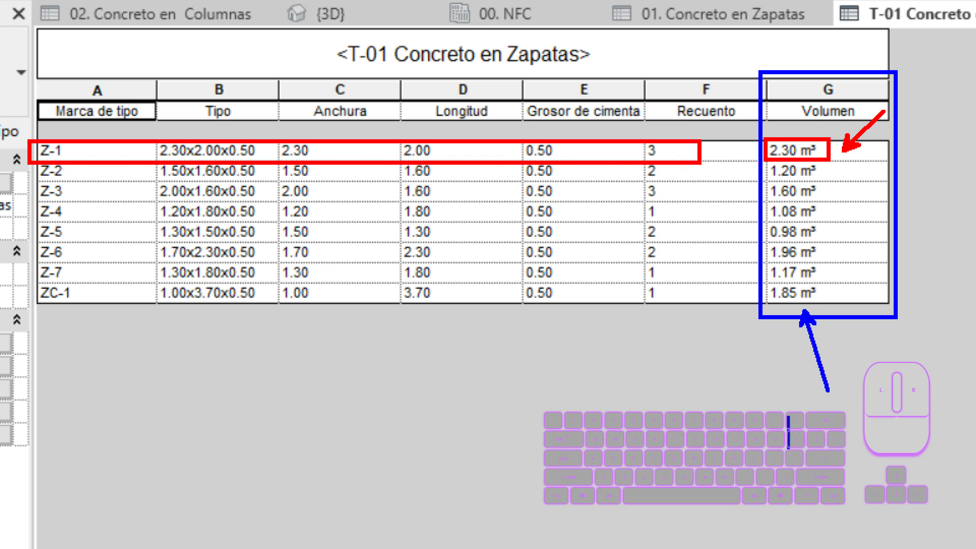
type("calculo")
key("Return")
type("total")
key("Return")
key("Escape")
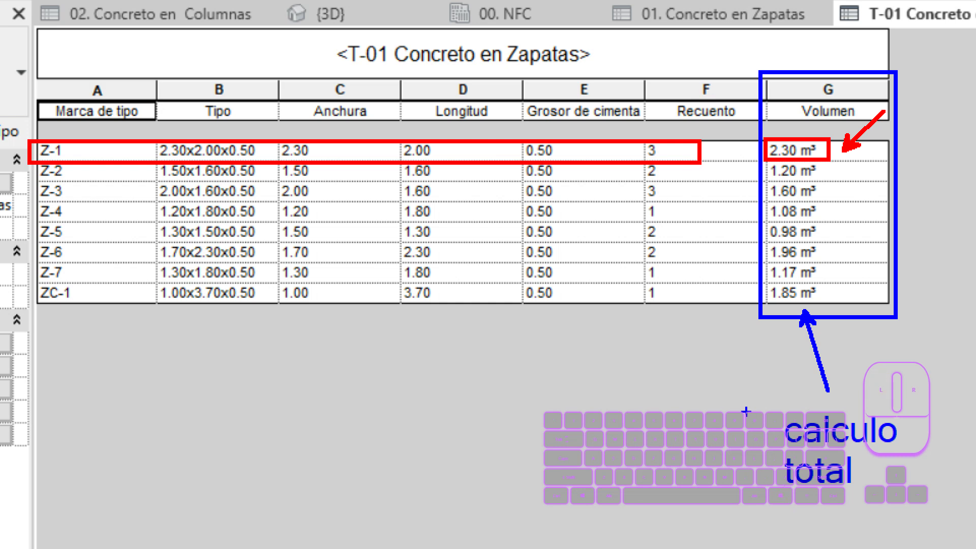
key("Escape")
key("ctrl+1")
left_click(7, 200)
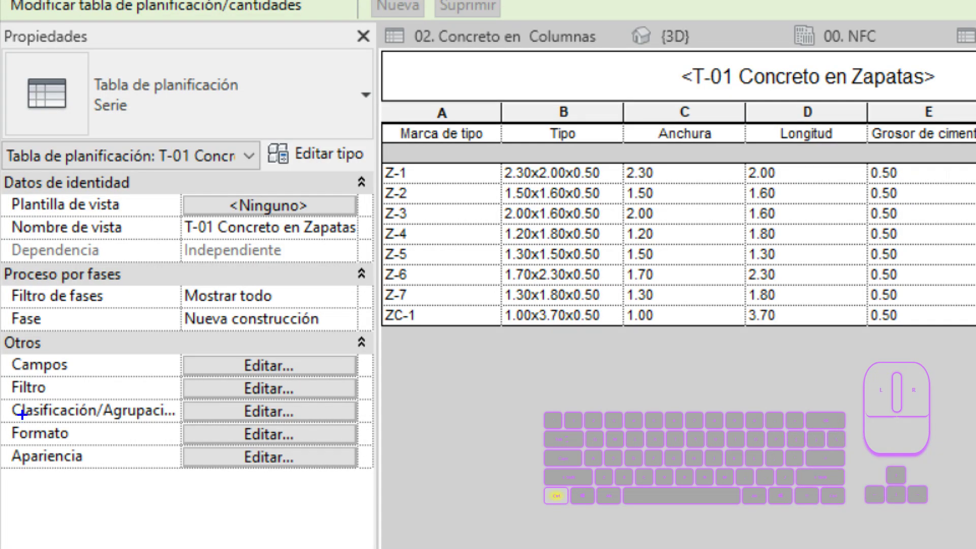
mouse_move(7, 414)
left_mouse_down("ctrl")
mouse_move(351, 454)
mouse_move(426, 494)
left_mouse_up("ctrl")
key("Escape")
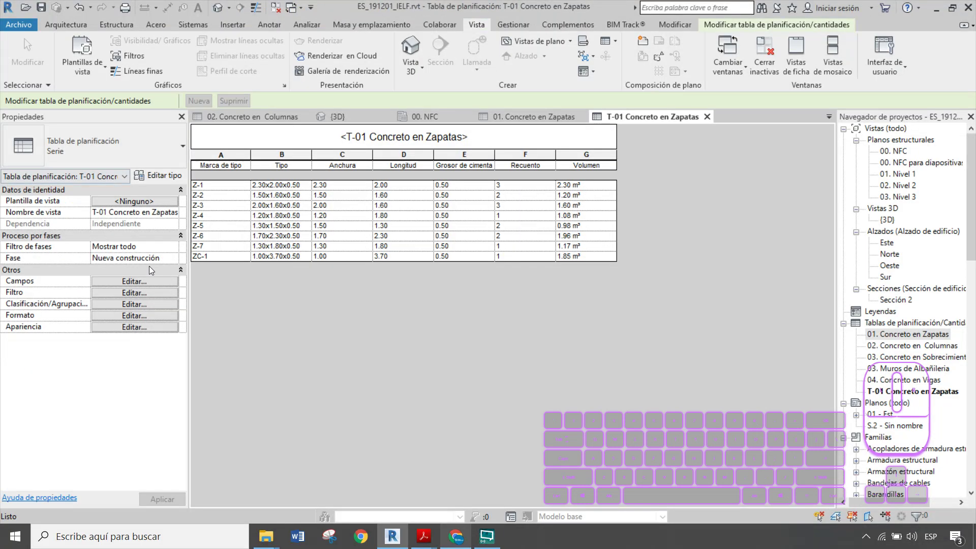
- Set the Volumen field's calculation to Calcular totales in the schedule's format settings and apply it
left_click(156, 315)
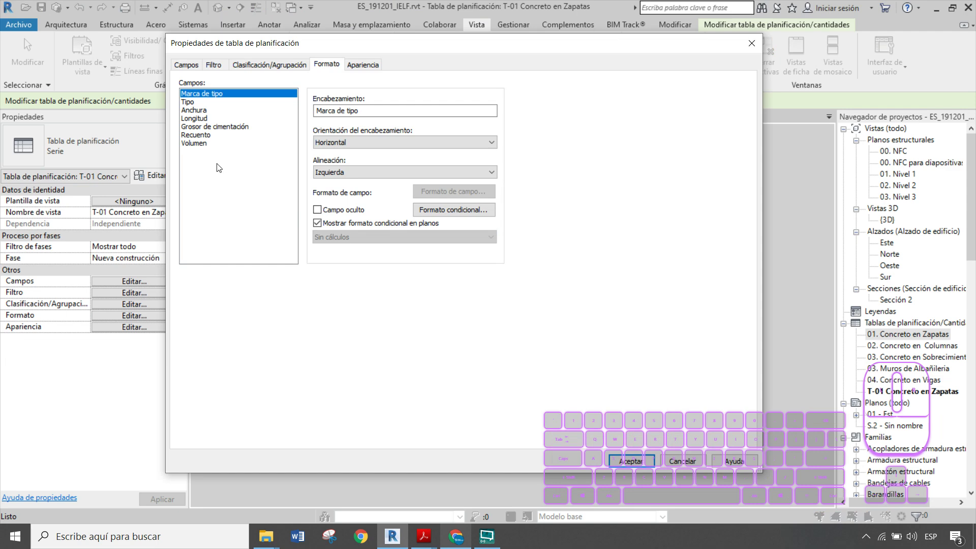
left_click(203, 143)
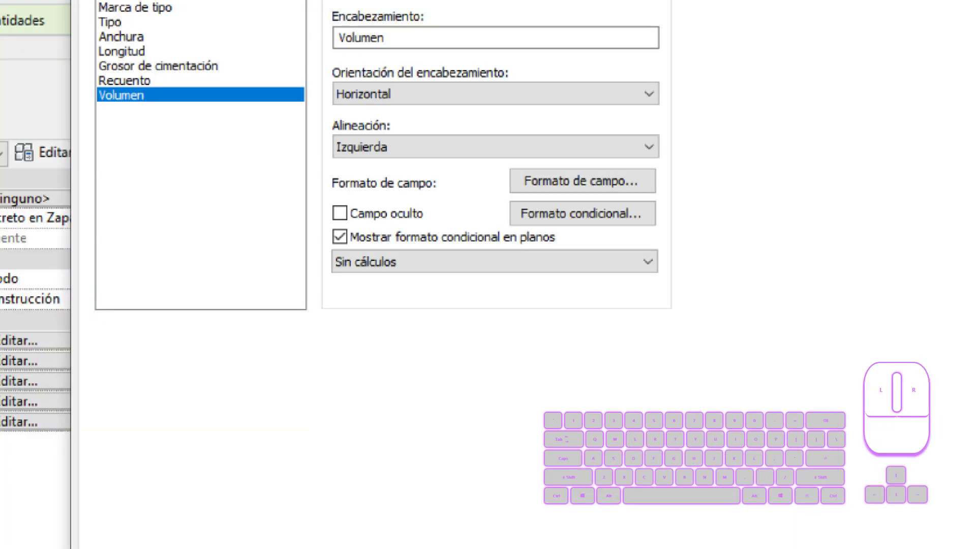
key("r")
left_click_drag(246, 124, 252, 137)
mouse_move(280, 177)
left_mouse_down()
mouse_move(332, 291)
mouse_move(404, 345)
mouse_move(370, 352)
left_mouse_up()
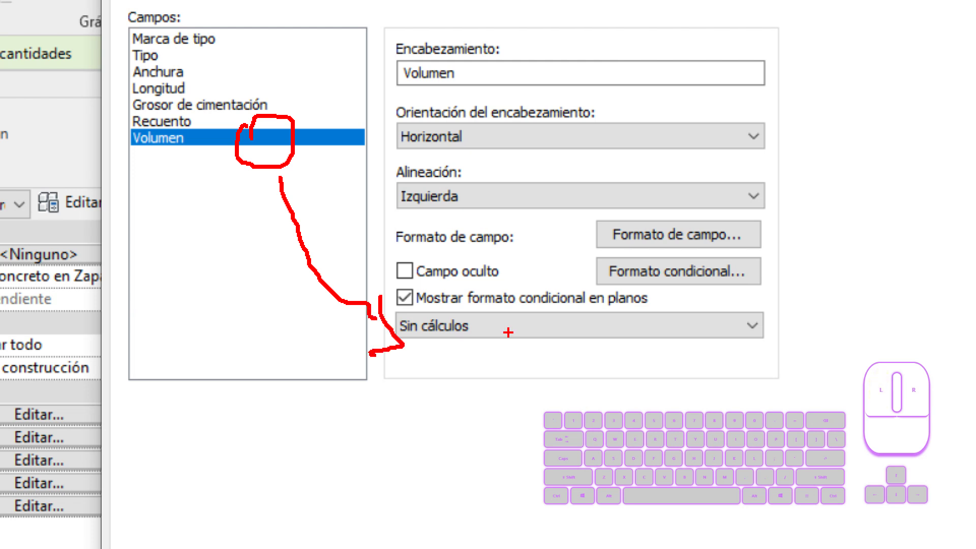
left_click_drag(558, 413, 558, 327, "ctrl+shift")
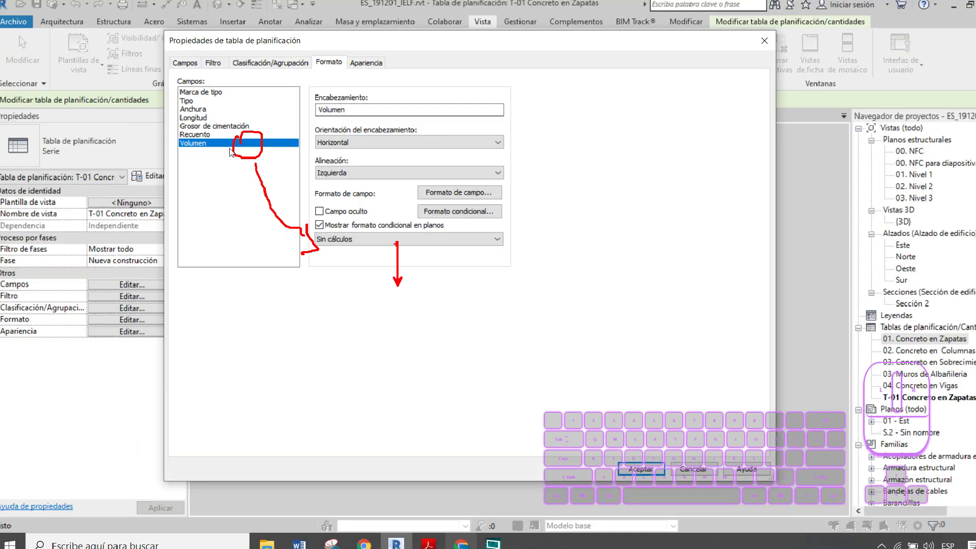
key("Escape")
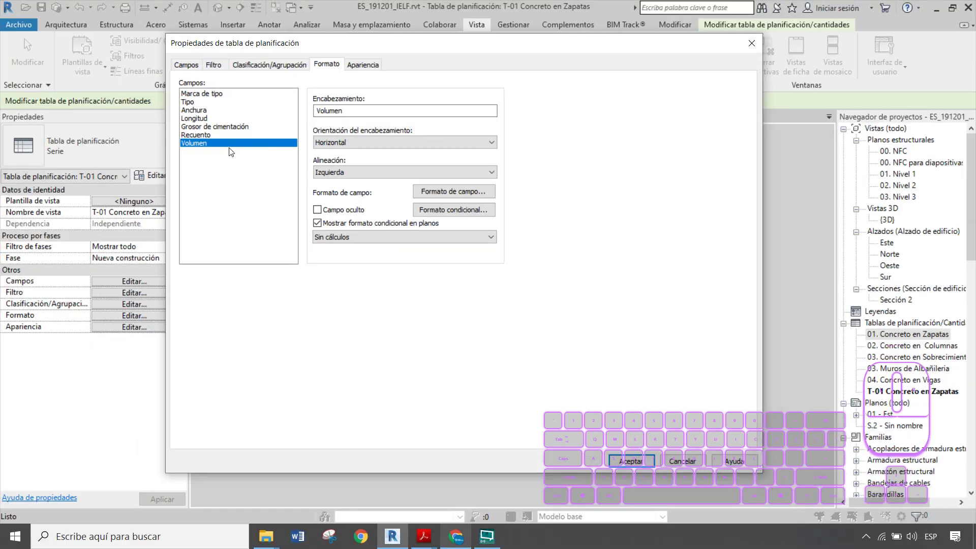
left_click(523, 328)
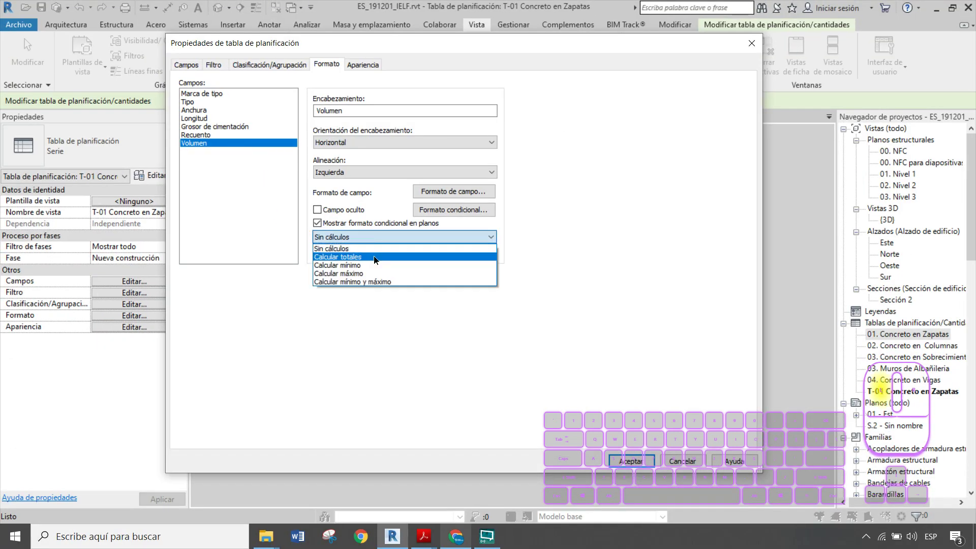
left_click(376, 257)
left_click(627, 460)
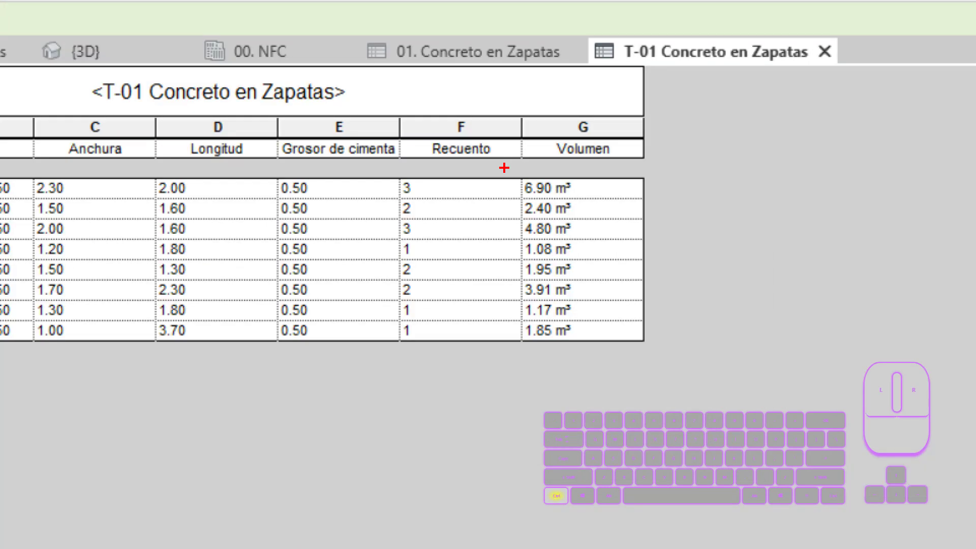
mouse_move(509, 174)
left_mouse_down("ctrl")
mouse_move(558, 197)
mouse_move(608, 198)
left_mouse_up("ctrl")
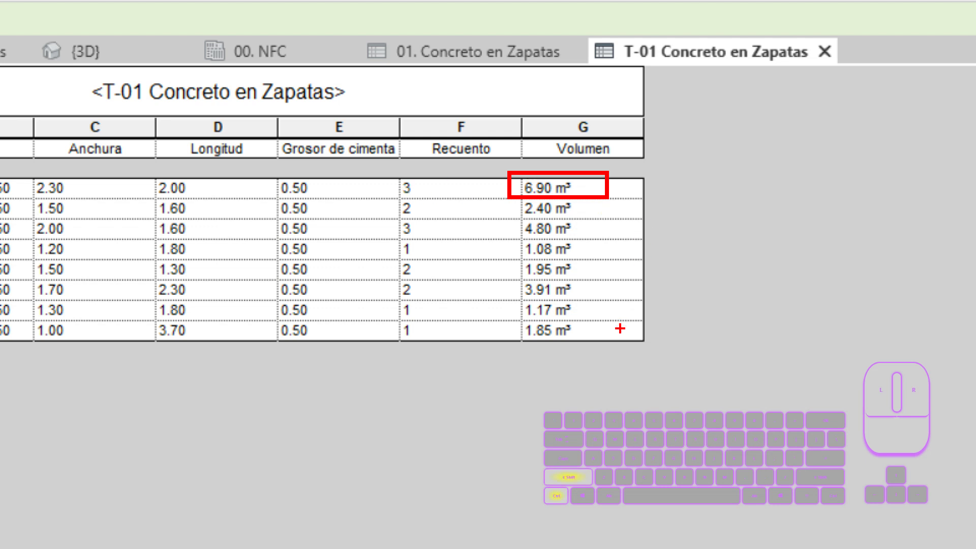
left_click_drag(619, 328, 620, 186, "ctrl+shift")
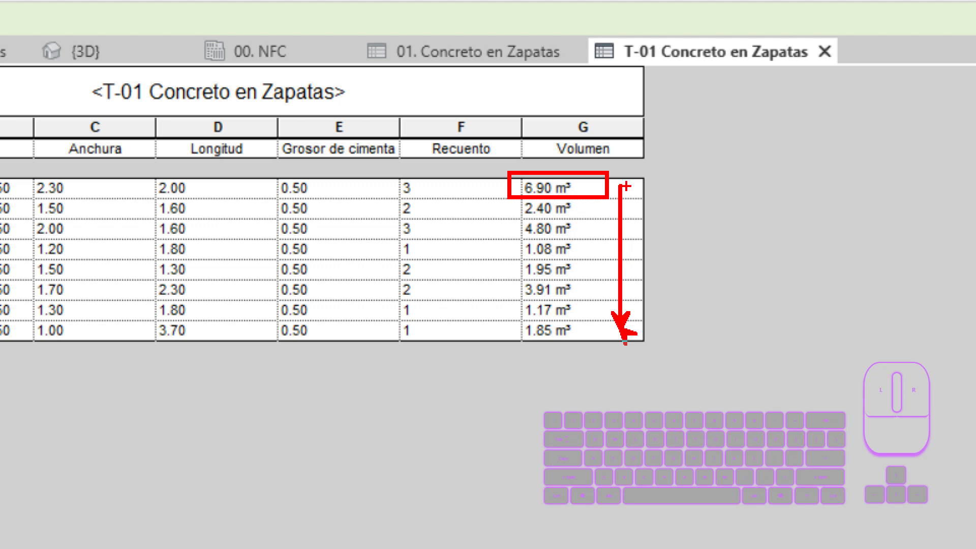
key("b")
mouse_move(512, 338)
left_mouse_down("ctrl")
mouse_move(658, 376)
mouse_move(737, 297)
left_mouse_up("ctrl")
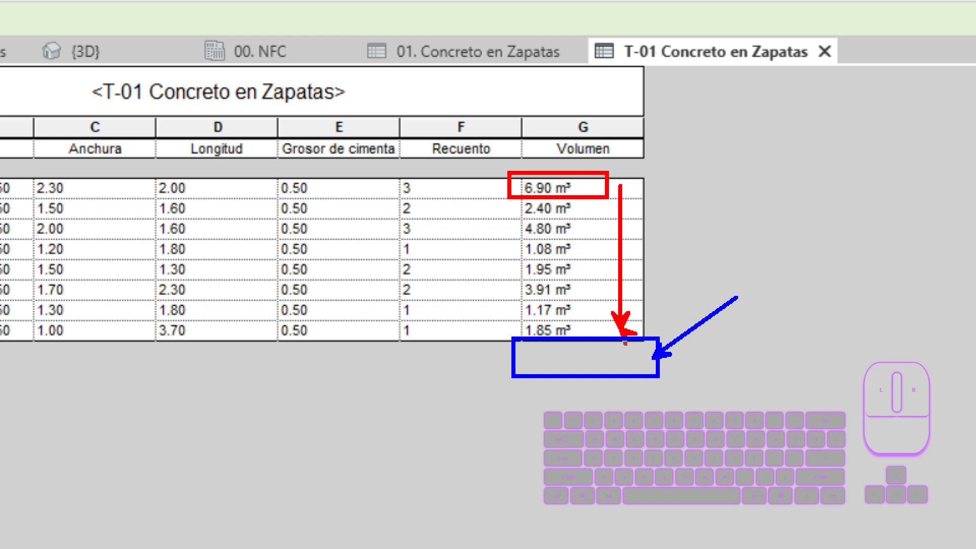
key("Escape")
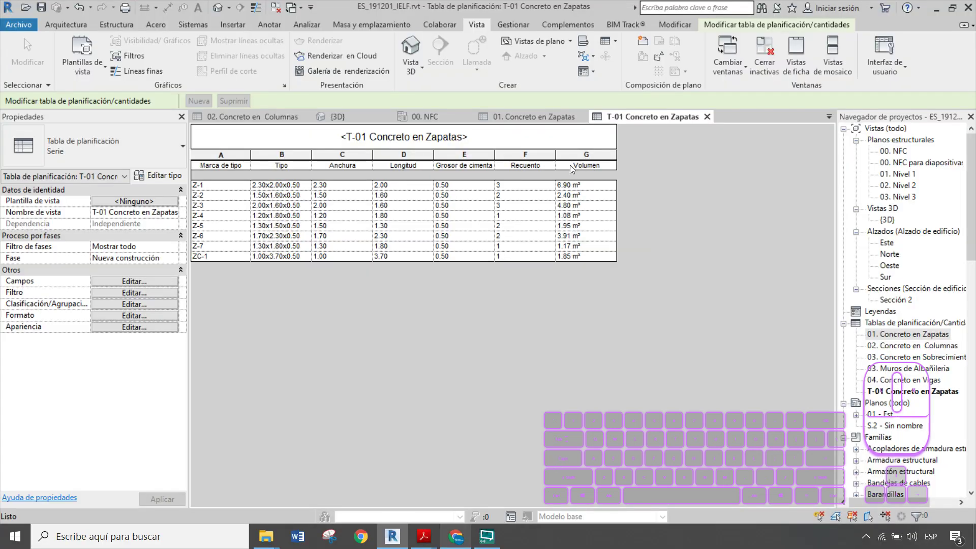
- Turn on Totales generales in the footing schedule's sorting and grouping settings and apply it
left_click(135, 305)
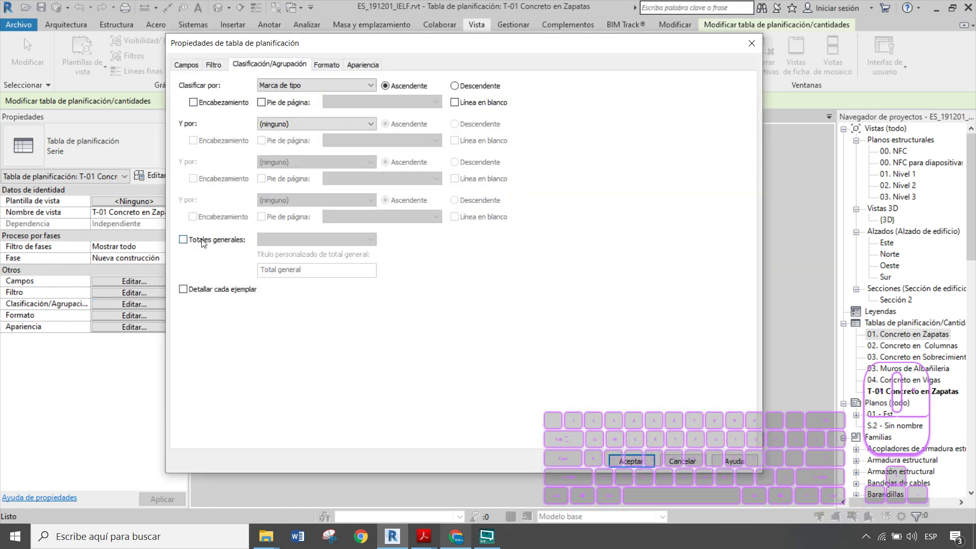
left_click(201, 242)
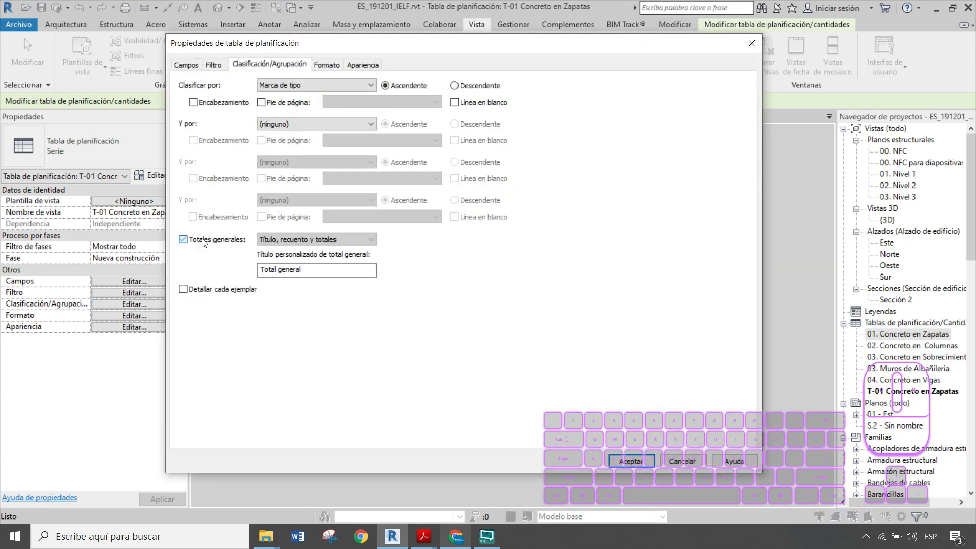
left_click(631, 462)
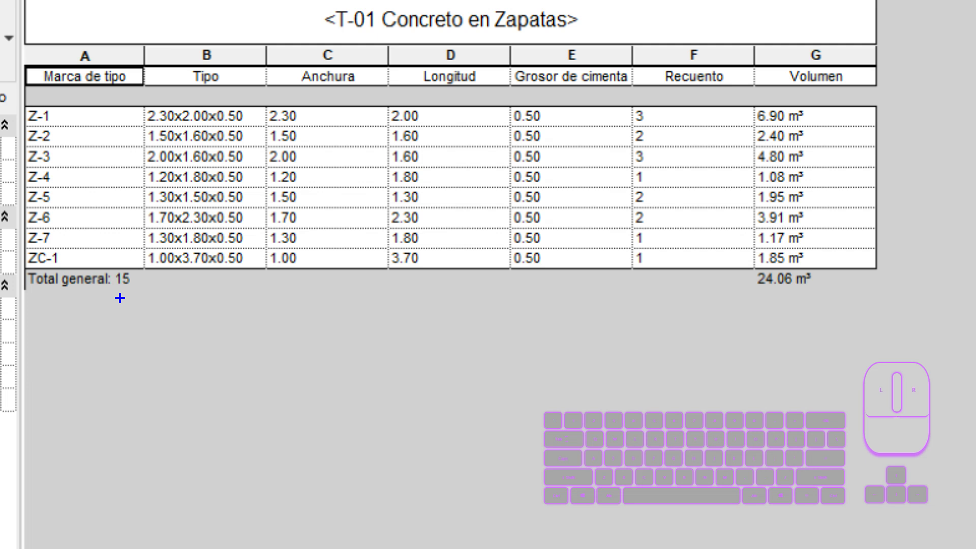
left_click(194, 263, "ctrl")
left_click_drag(124, 304, 144, 300, "ctrl")
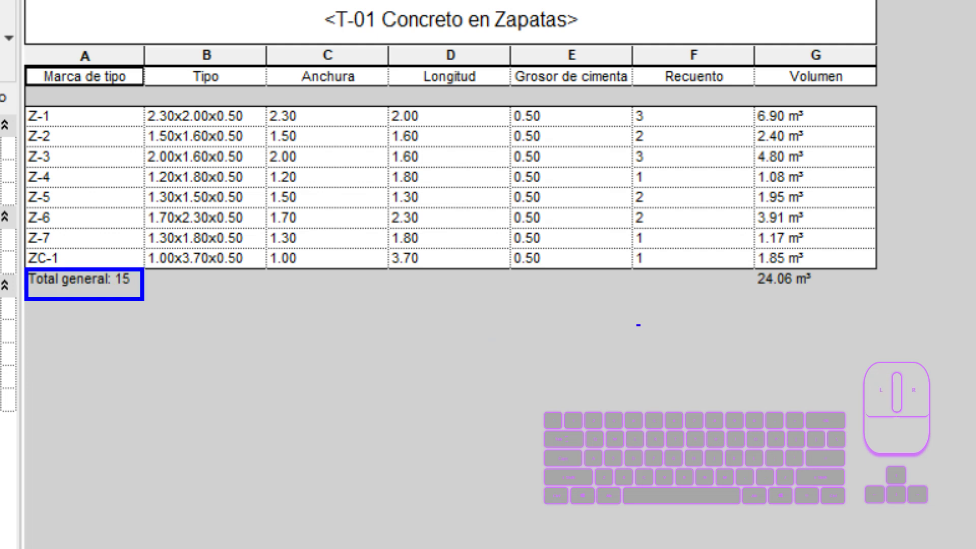
left_click_drag(633, 88, 675, 264, "ctrl")
mouse_move(742, 269)
left_mouse_down("ctrl")
mouse_move(819, 301)
mouse_move(832, 296)
left_mouse_up("ctrl")
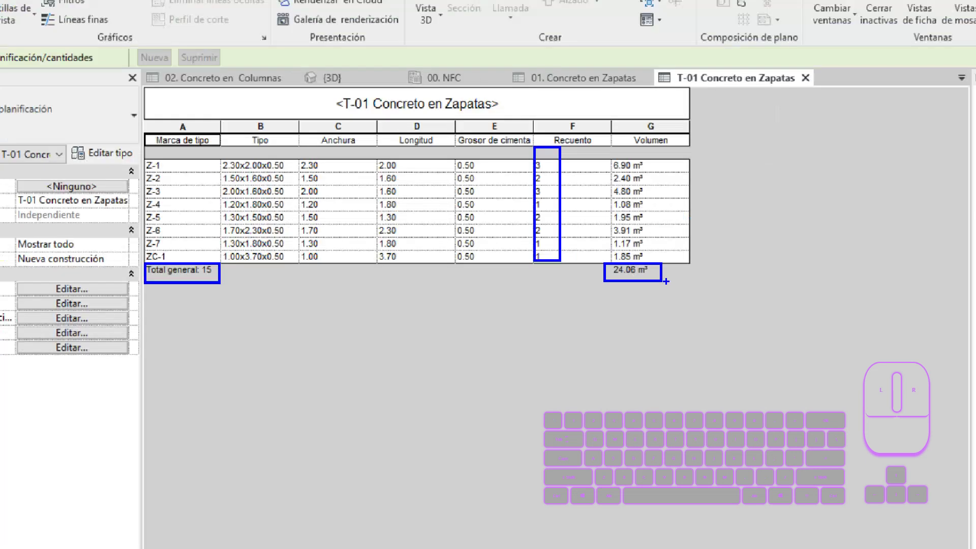
mouse_move(210, 161)
left_mouse_down("ctrl")
mouse_move(366, 183)
mouse_move(365, 194)
left_mouse_up("ctrl")
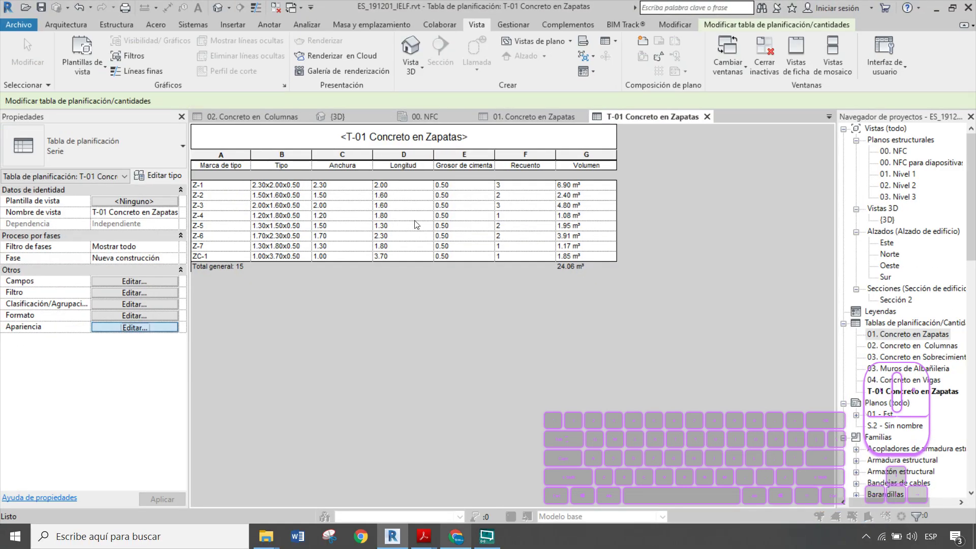
- Set the heading of the Marca de tipo field to Codigo de Elemento in the schedule's format settings
left_click(134, 327)
left_click(328, 65)
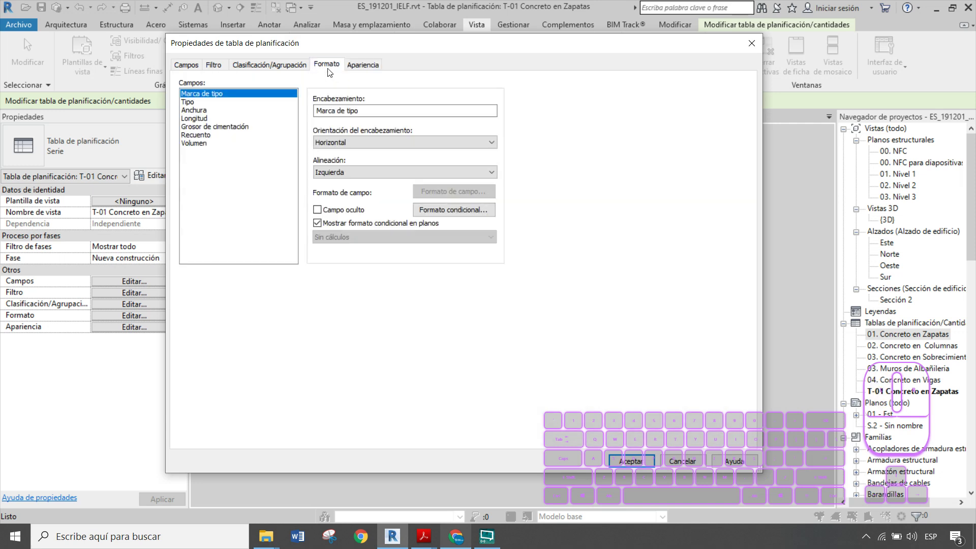
triple_click(396, 116)
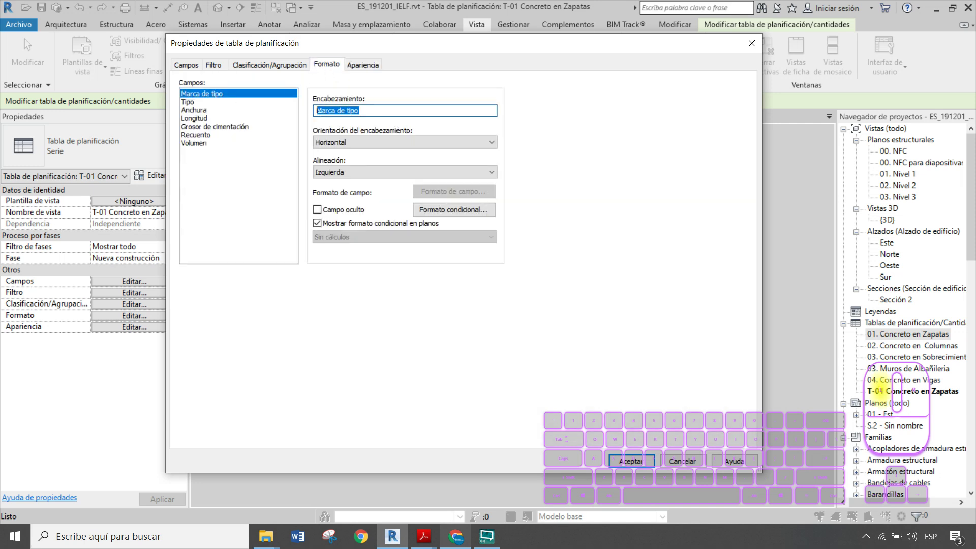
type("Codigo de ELeme")
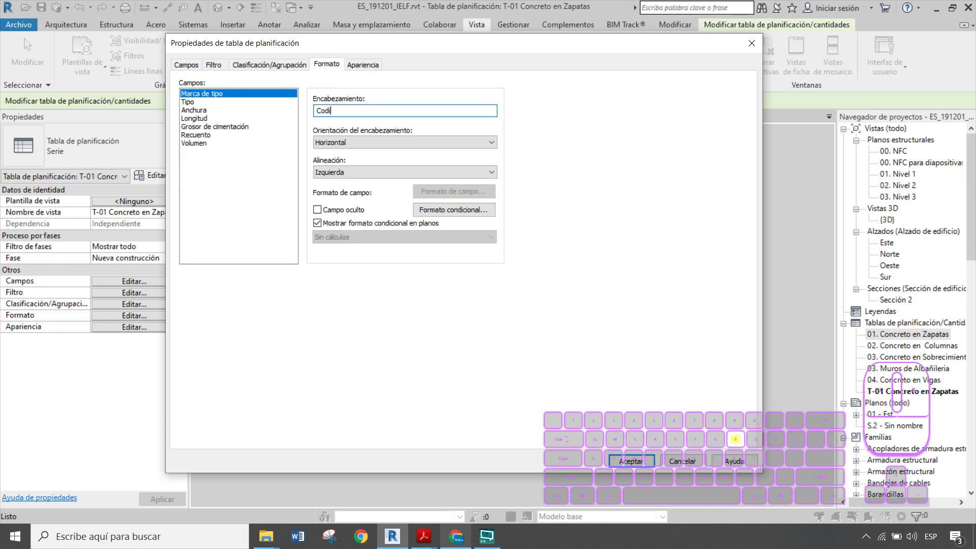
key("BackSpace")
key("BackSpace")
key("BackSpace")
key("BackSpace")
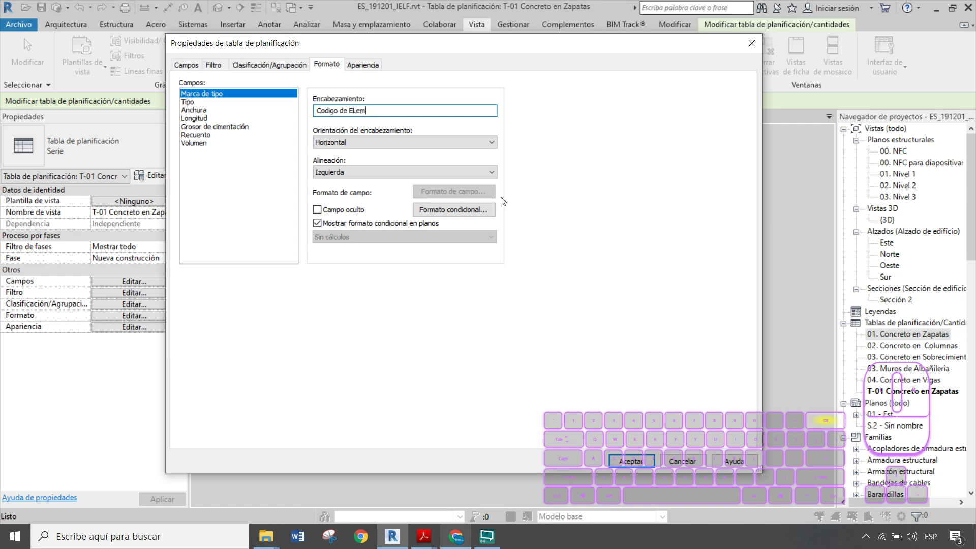
type("lemento")
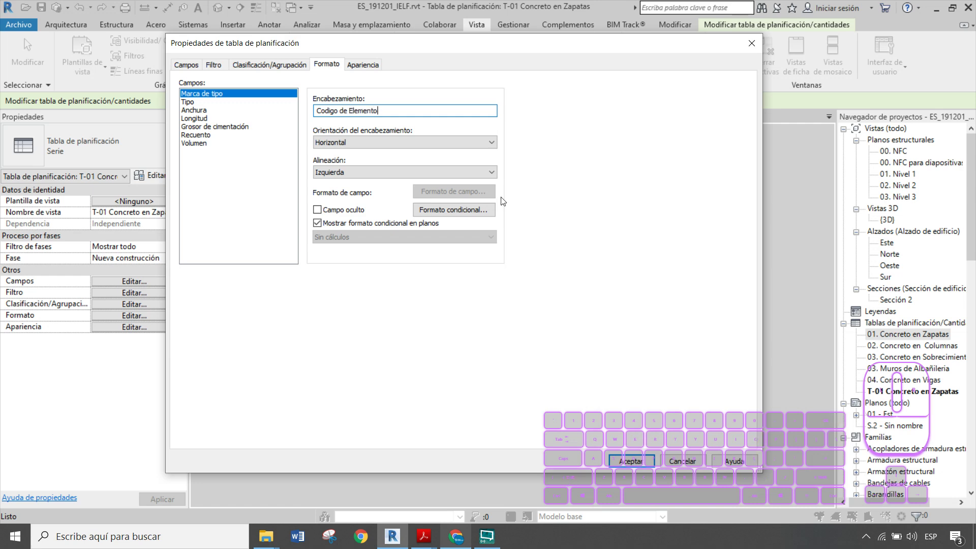
- Rename the Recuento heading to Conteo and the Volumen heading to Volumen (m3), and apply the format changes
left_click(213, 135)
key("Tab")
type("Conteo")
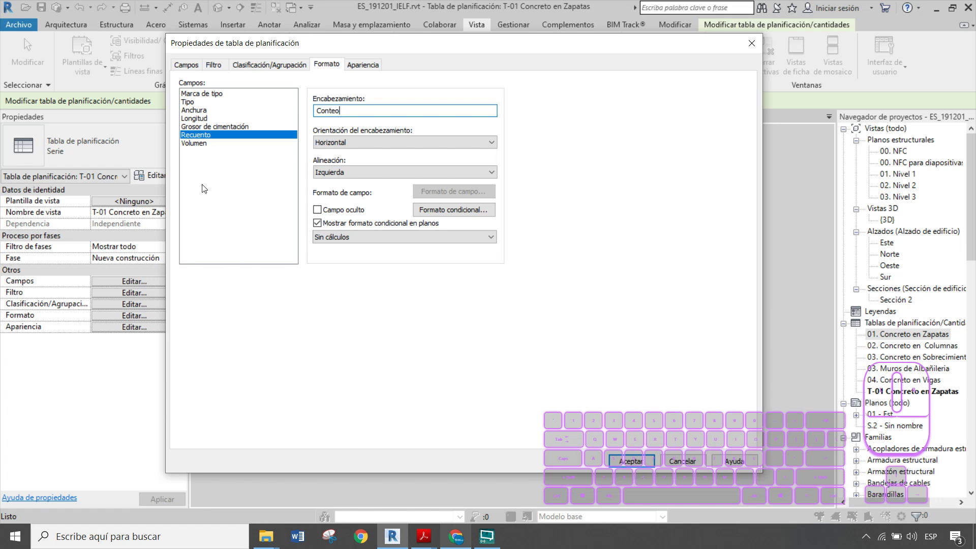
left_click(194, 143)
left_click(370, 110)
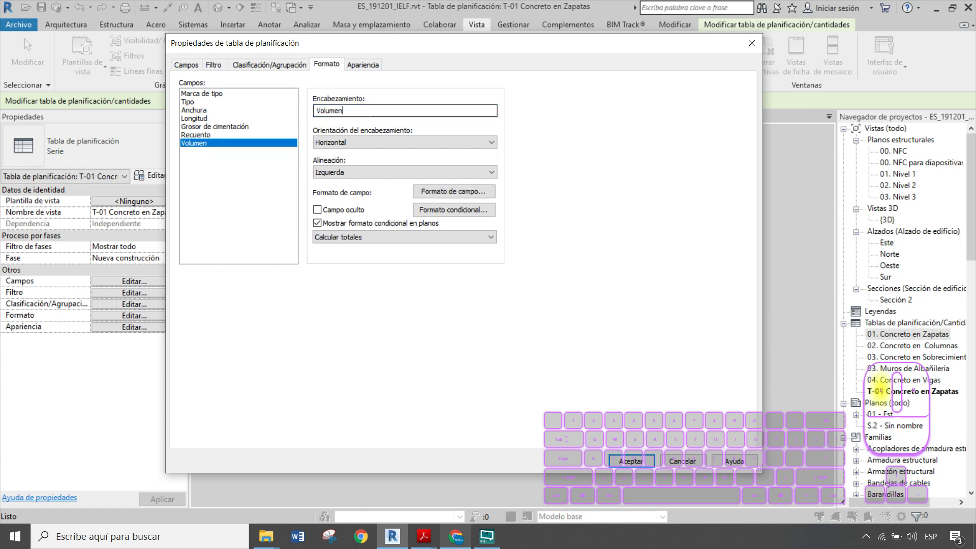
type("(m")
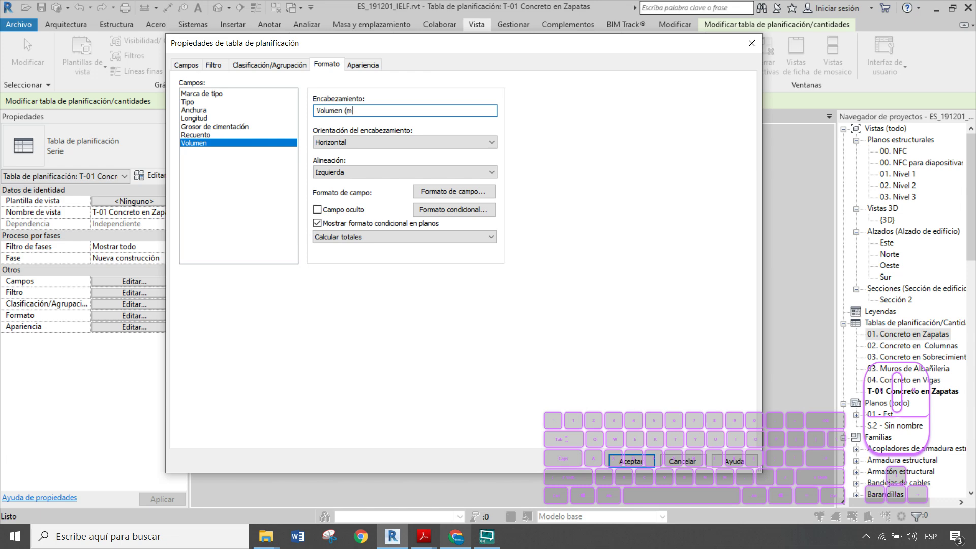
type("3)")
left_click(630, 461)
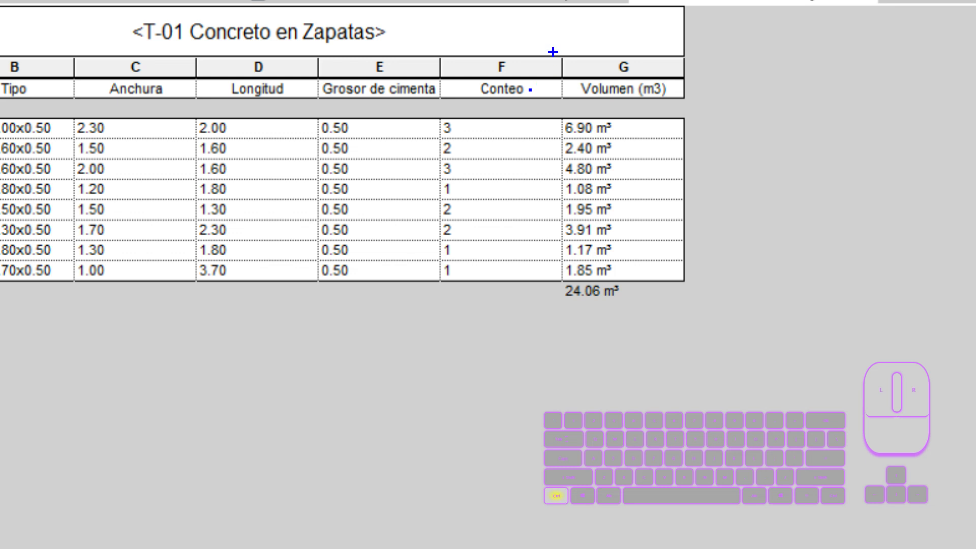
left_click_drag(550, 146, 604, 180, "ctrl")
left_click_drag(659, 117, 695, 112, "ctrl")
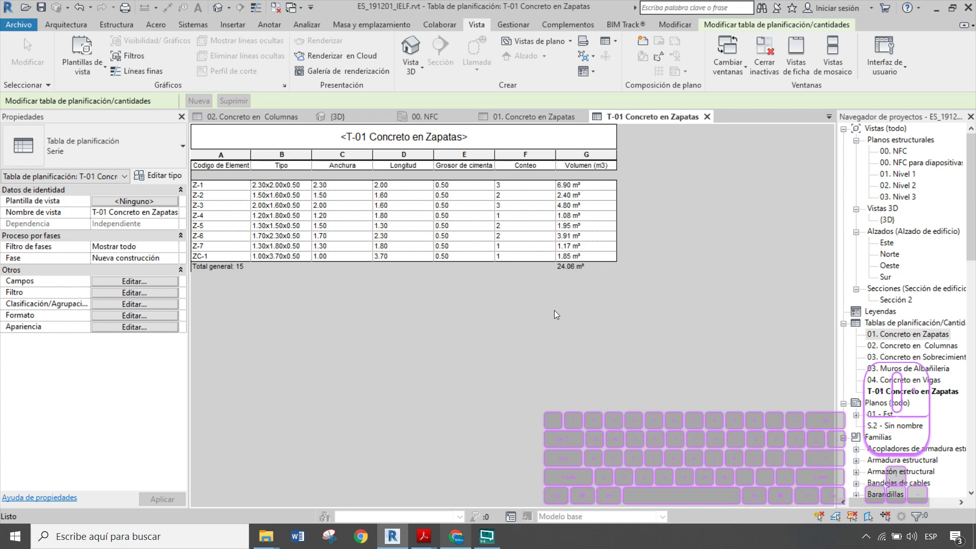
- Narrow the Anchura, Longitud, Grosor de cimentación and Conteo columns of the footing schedule
left_click_drag(314, 154, 388, 158)
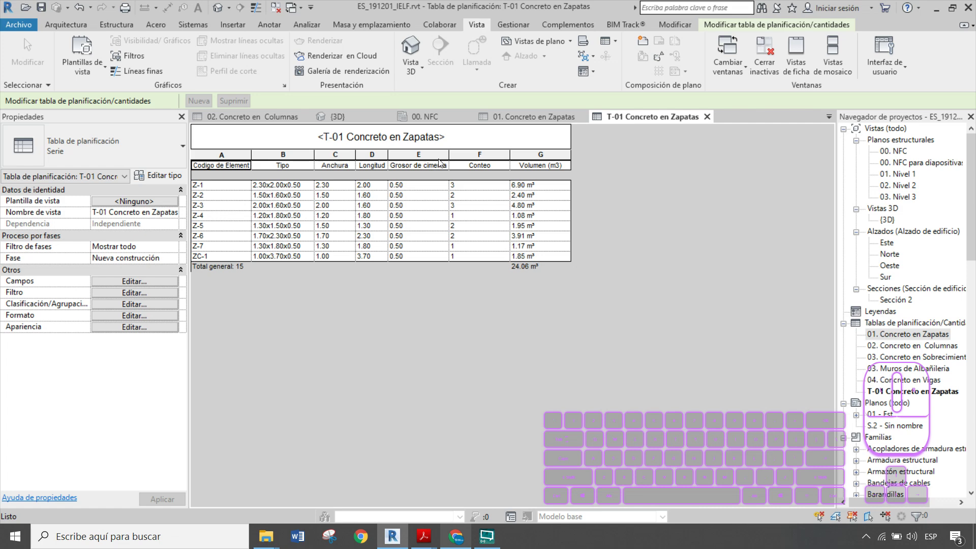
left_click_drag(448, 154, 419, 155)
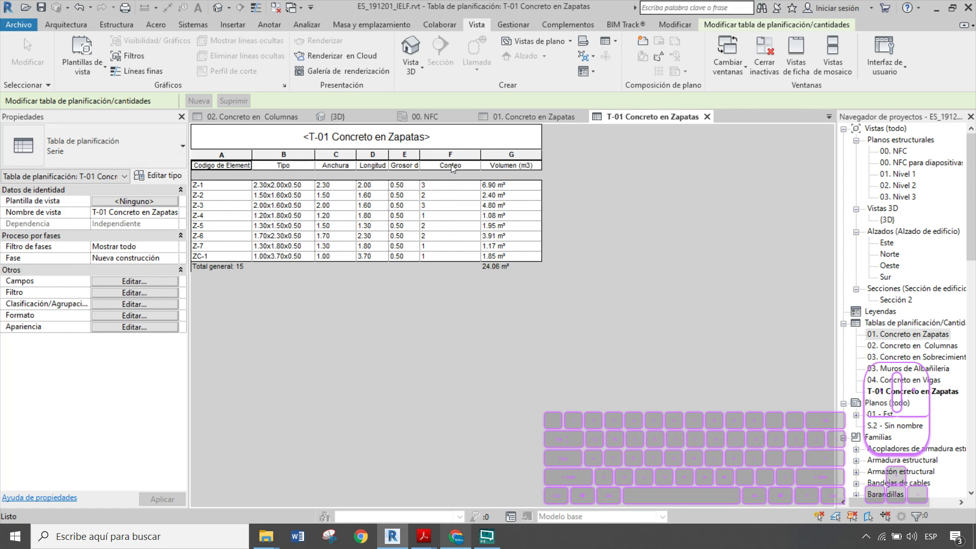
left_click_drag(481, 155, 448, 155)
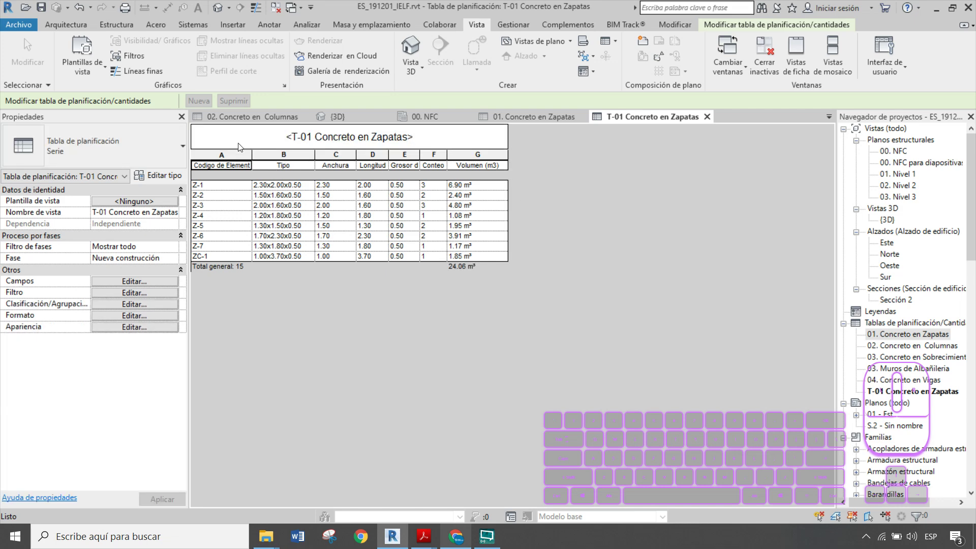
- Align the Codigo de Elemento column vertically to Medio and horizontally to Centro
left_click(235, 155)
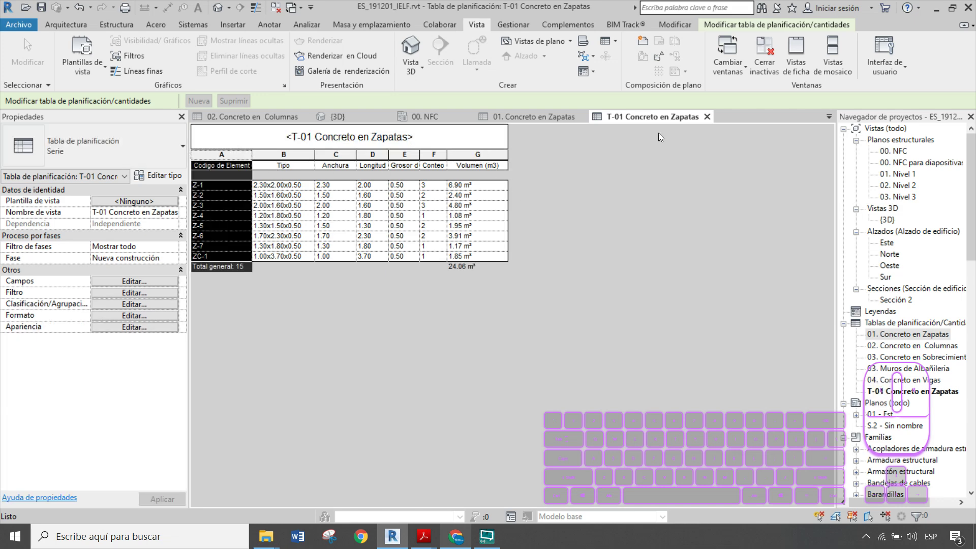
left_click(783, 25)
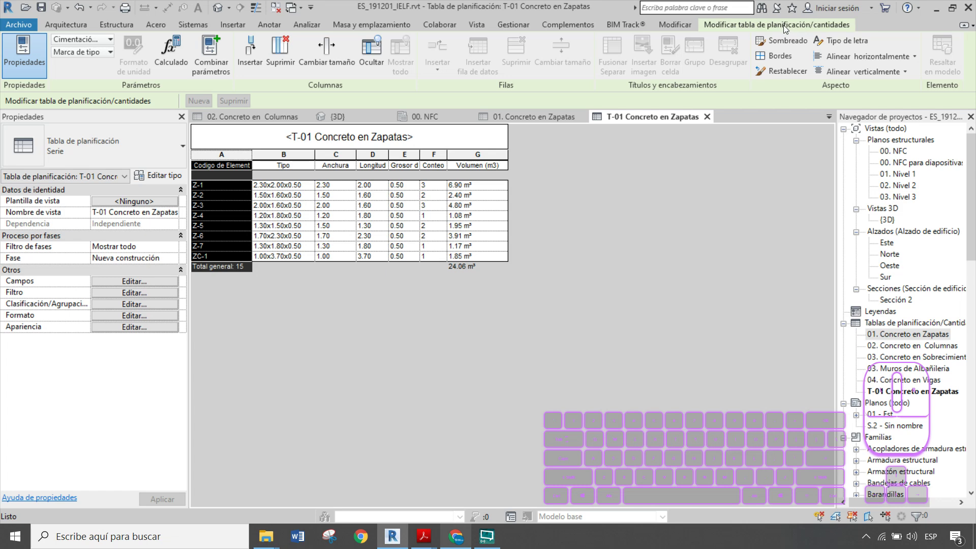
left_click(852, 73)
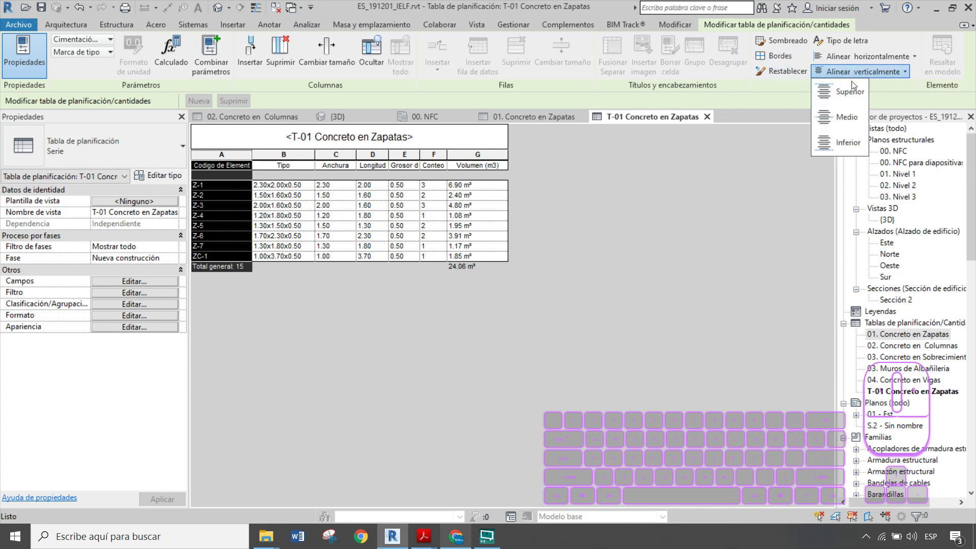
left_click(846, 117)
left_click(854, 56)
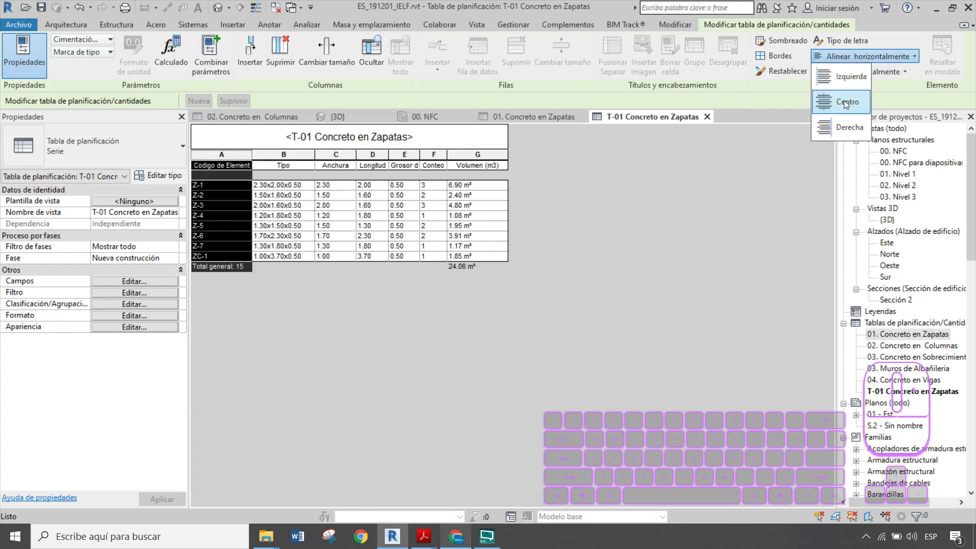
left_click(844, 101)
- Centre the Anchura, Longitud, Grosor de cimentación, Conteo and Volumen (m3) columns horizontally
left_click_drag(338, 158, 433, 159)
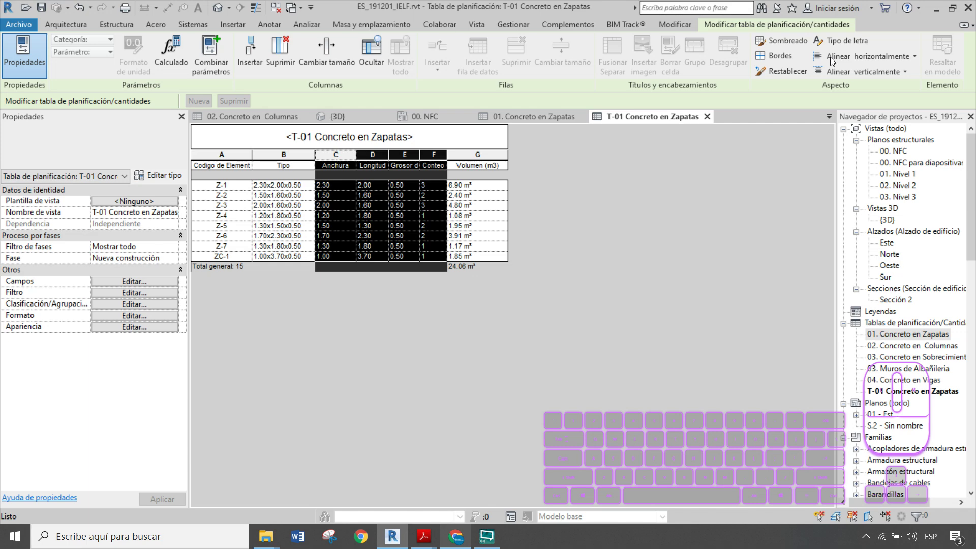
left_click(873, 57)
left_click(848, 101)
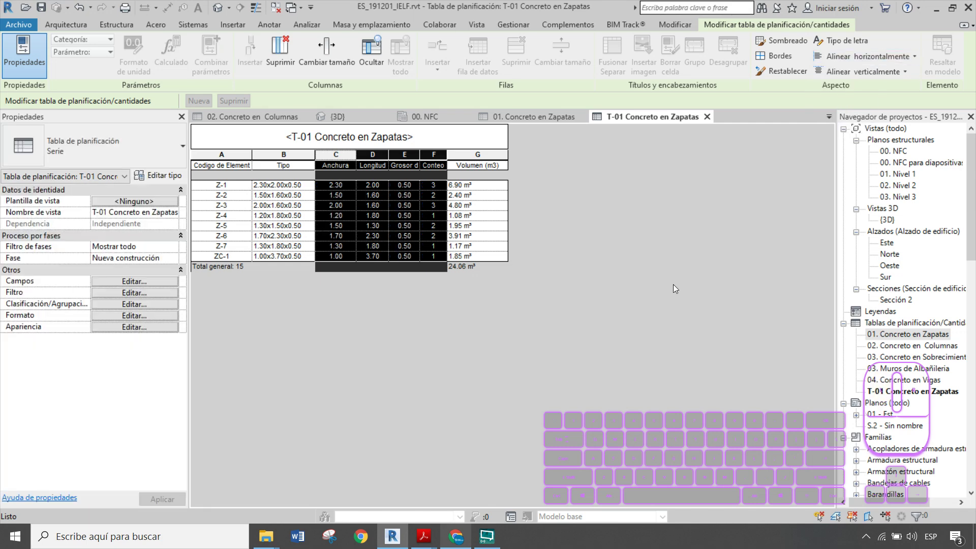
left_click(487, 154)
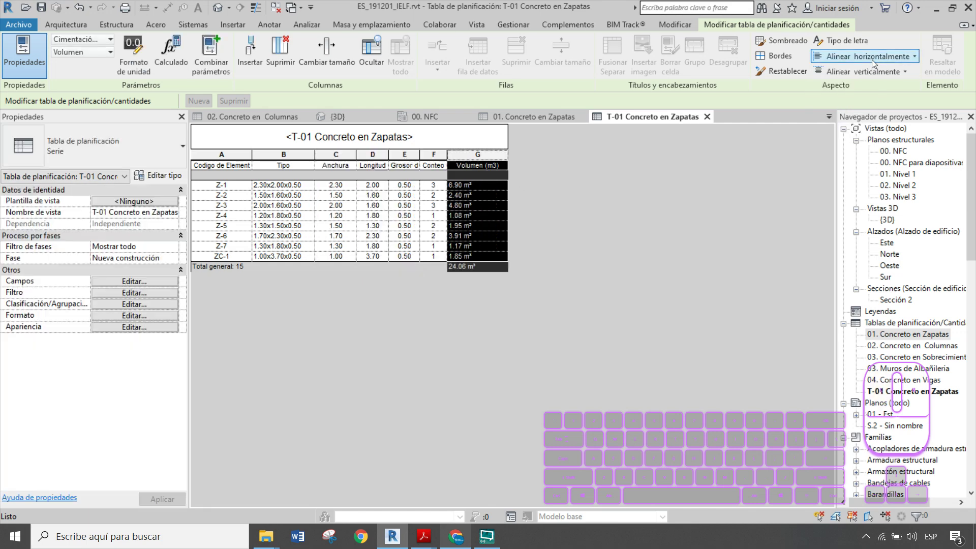
left_click(871, 59)
left_click(847, 105)
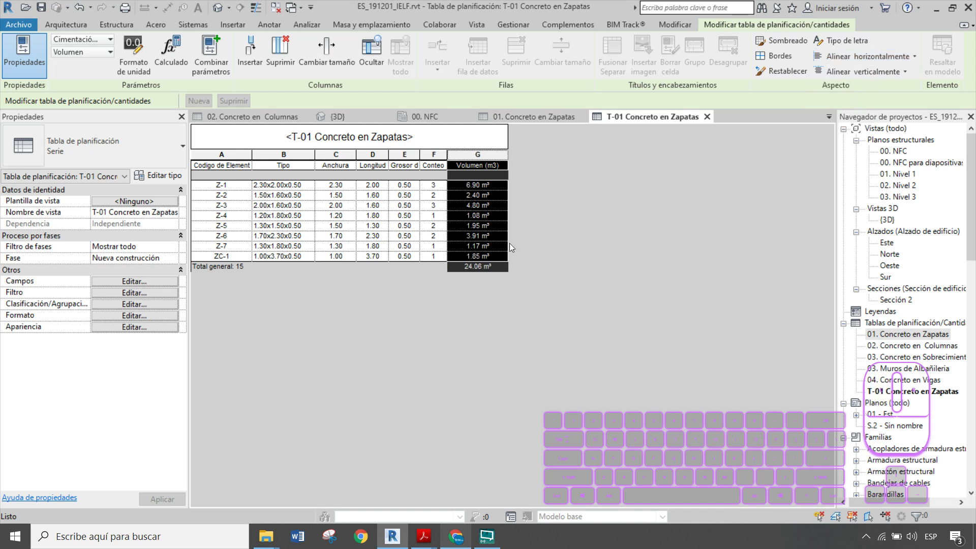
left_click(486, 224)
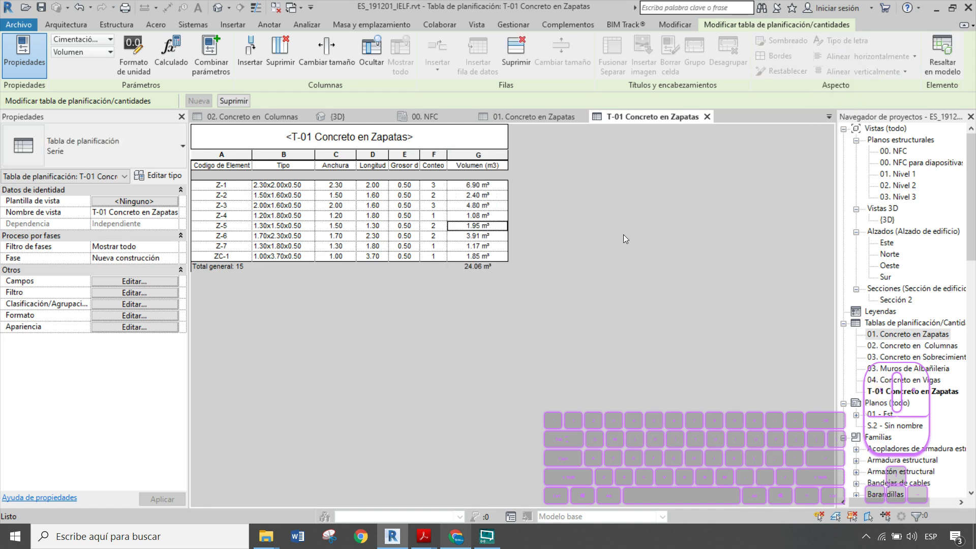